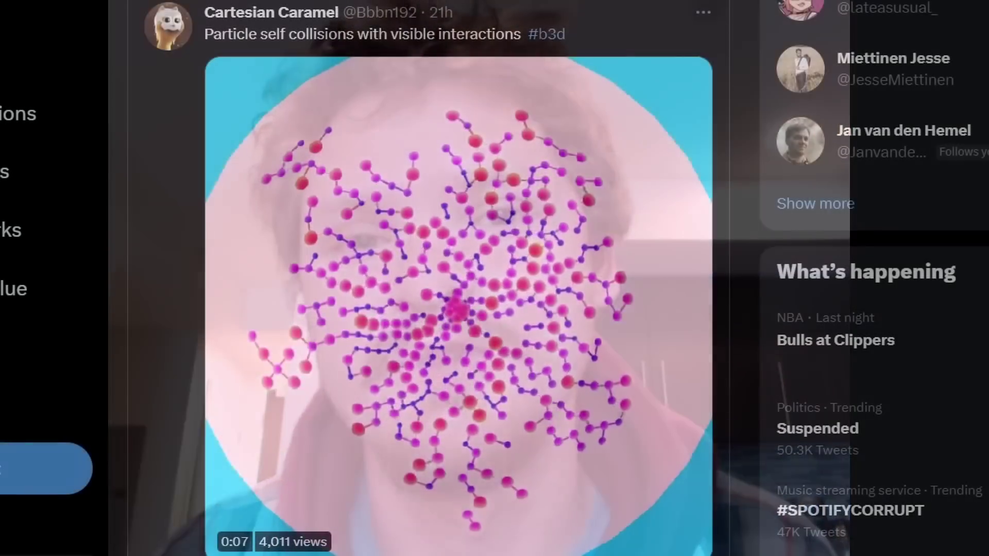
Review the posted particle simulation examples and play back the finished connected-points animation in Blender.
scroll(73, 545, "down", 10)
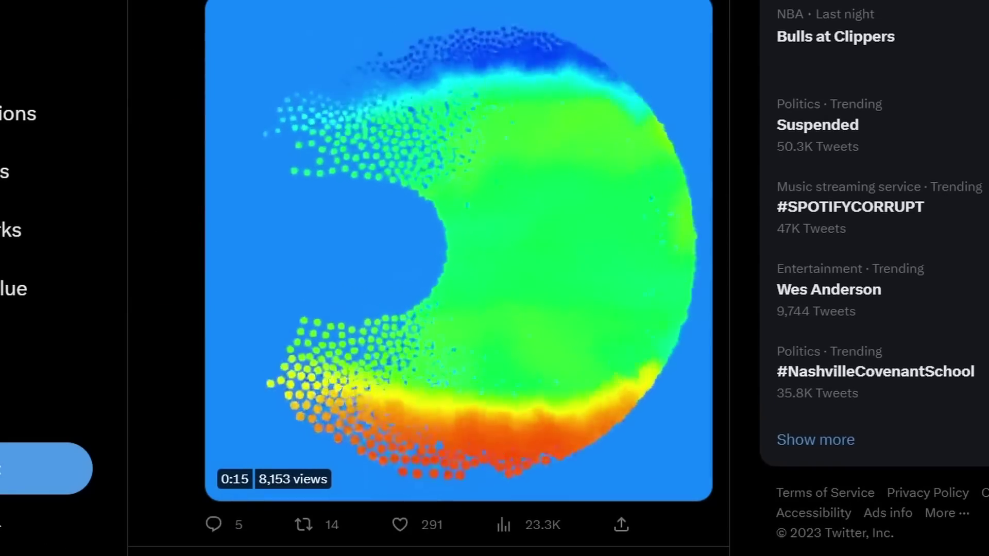
scroll(458, 278, "up", 2)
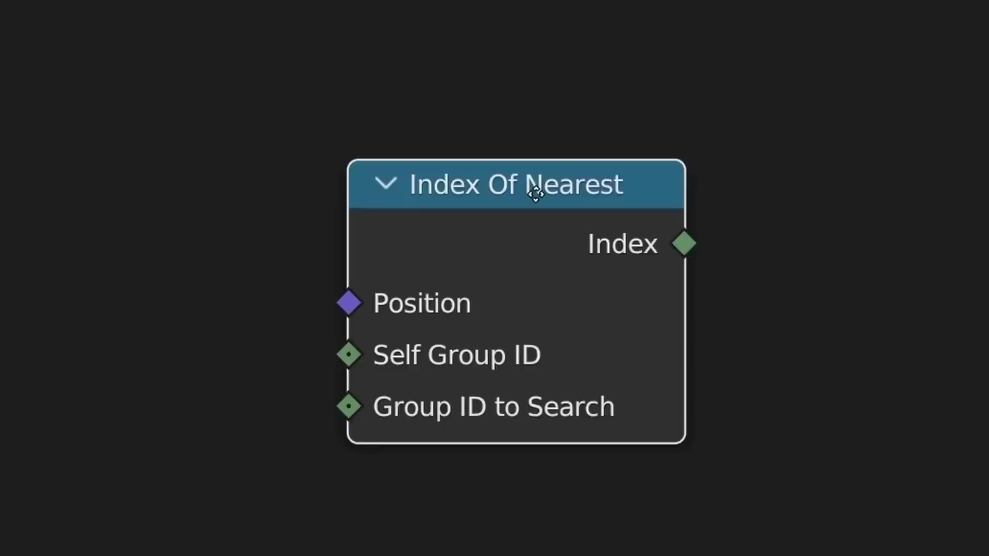
left_click_drag(532, 187, 469, 161)
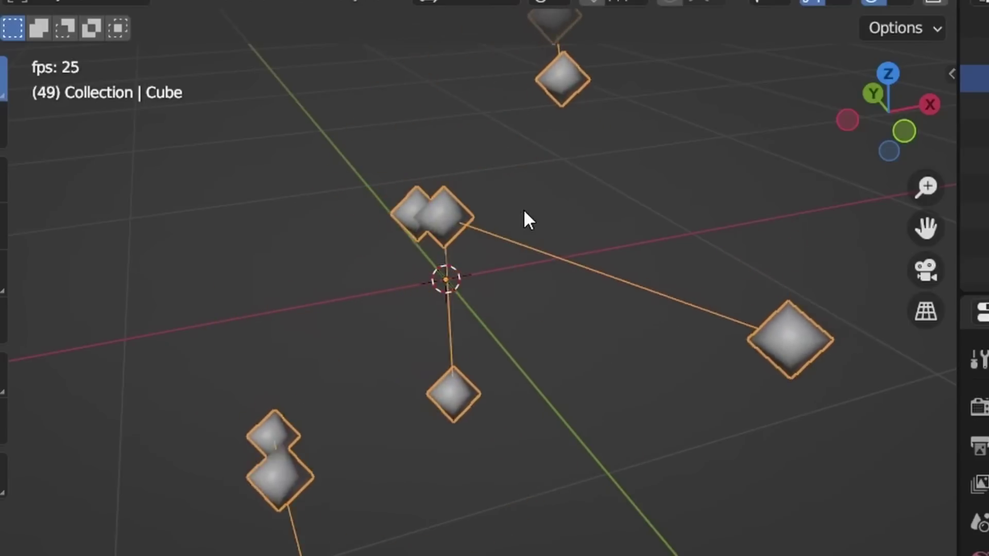
middle_click_drag(523, 216, 564, 246)
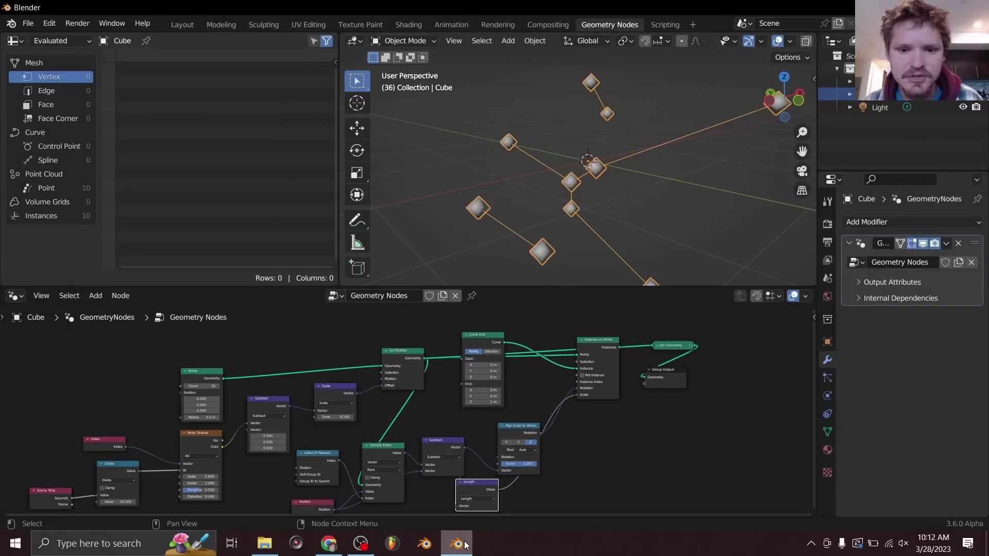
key("space")
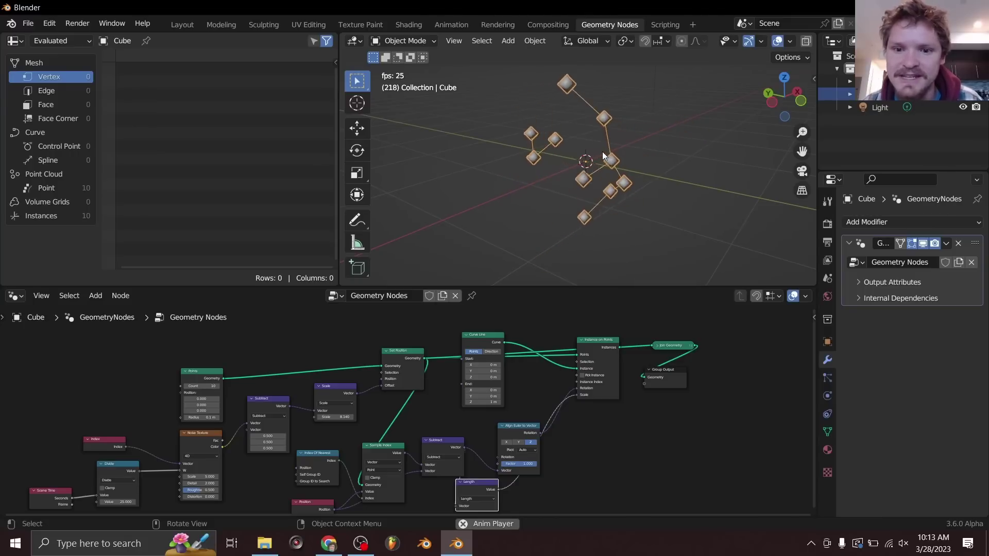
key("space")
Create a new General file and switch to the Geometry Nodes workspace.
key("ctrl+n")
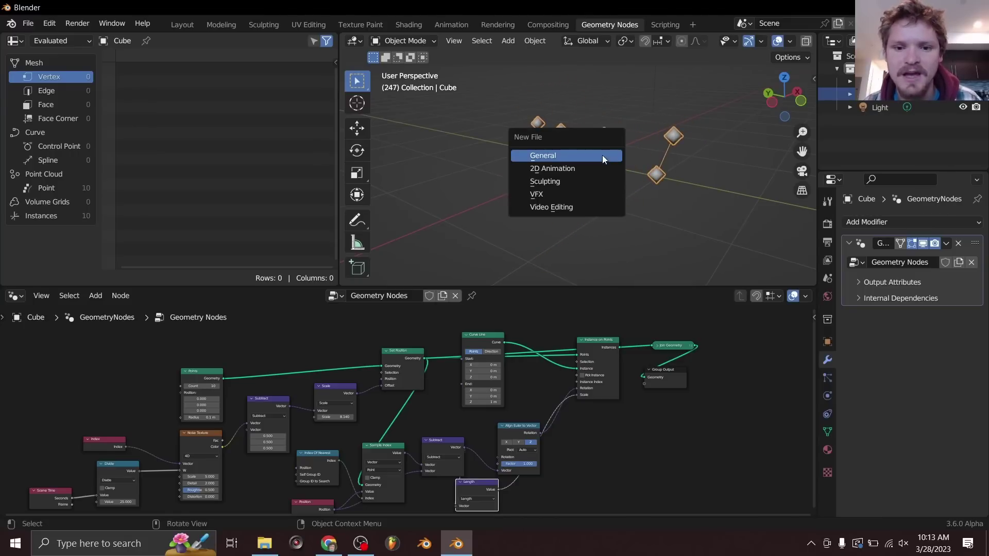
left_click(602, 156)
left_click(543, 289)
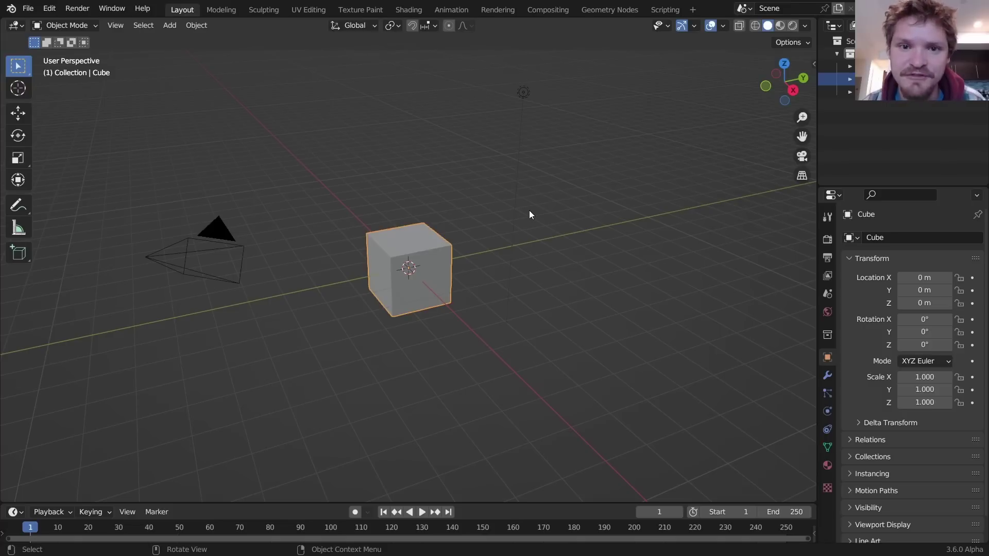
left_click(608, 11)
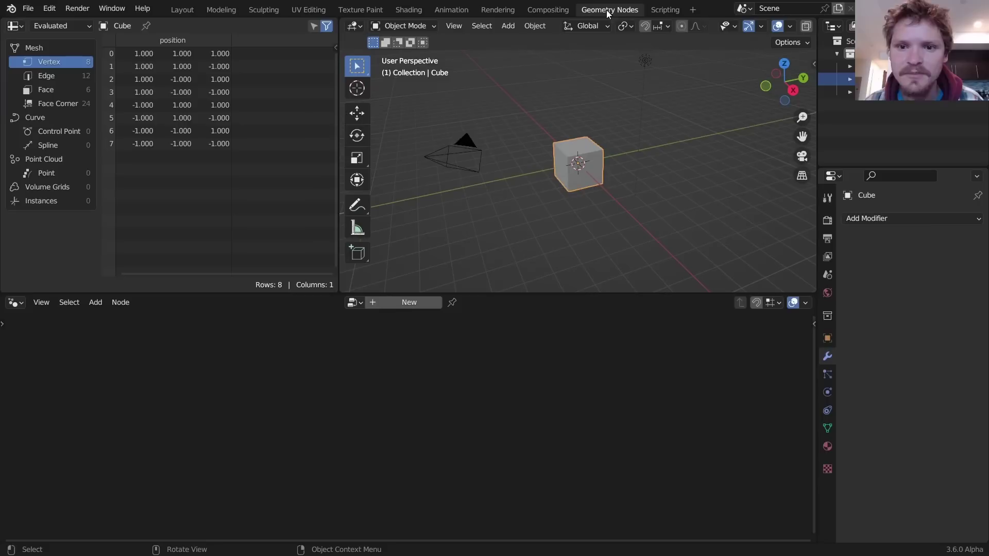
Delete the default scene objects and add a new cube mesh.
key("x")
left_click(590, 103)
key("shift+a")
mouse_move(576, 106)
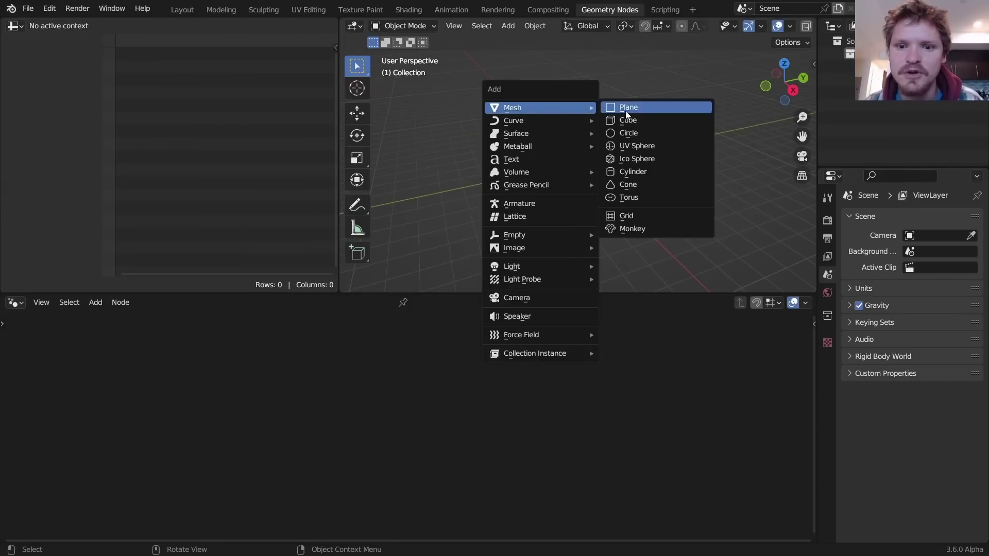
left_click(626, 117)
Create a new geometry node tree on the cube and delete its Group Input node.
left_click(397, 303)
left_click(247, 435)
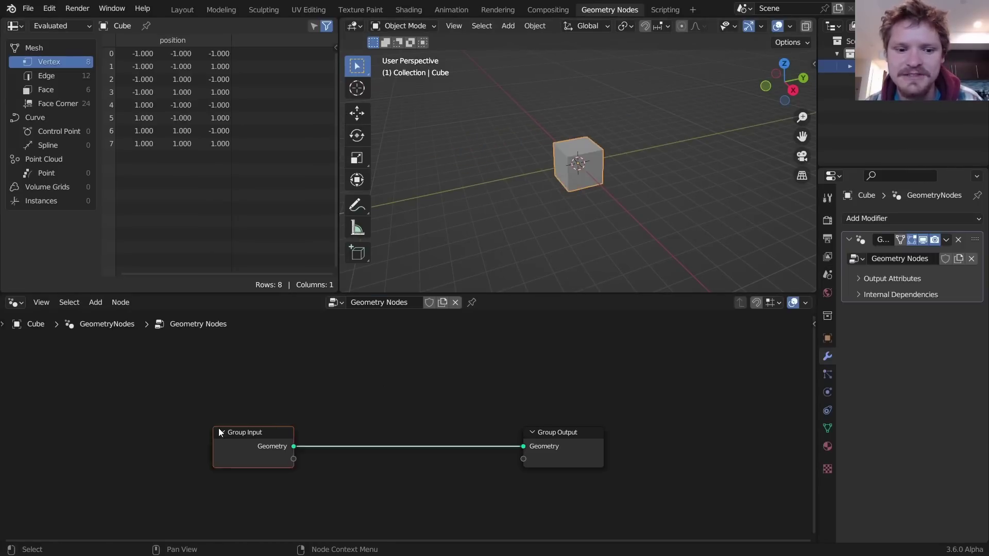
key("x")
Add a Points node, connect its Geometry to the Group Output, and space the two nodes apart.
key("shift+a")
left_click(311, 313)
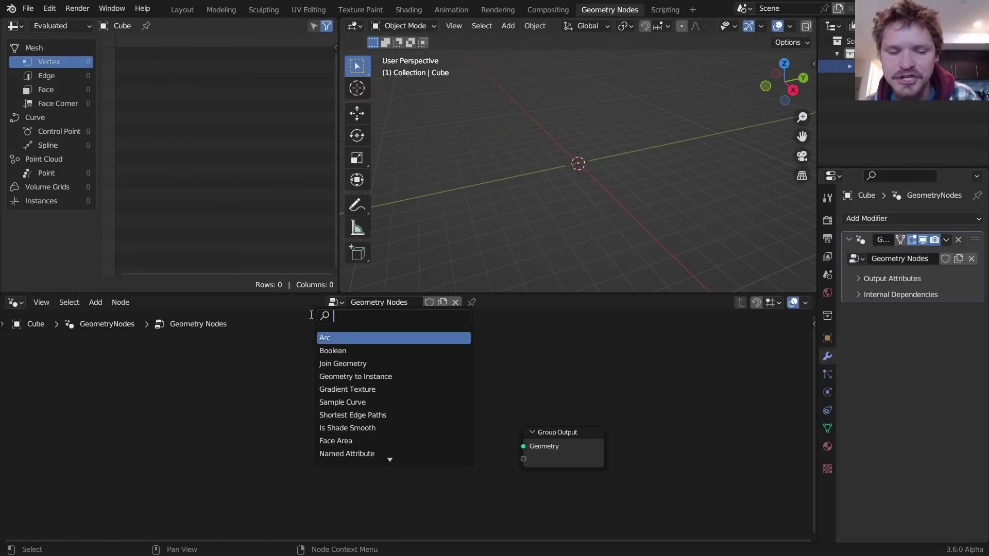
type("points")
key("Return")
left_click(251, 430)
right_click_drag(319, 421, 502, 420, "alt")
middle_click_drag(419, 413, 531, 382)
left_click_drag(385, 383, 367, 388)
Set the Points node's Count to 10.
left_click(296, 382)
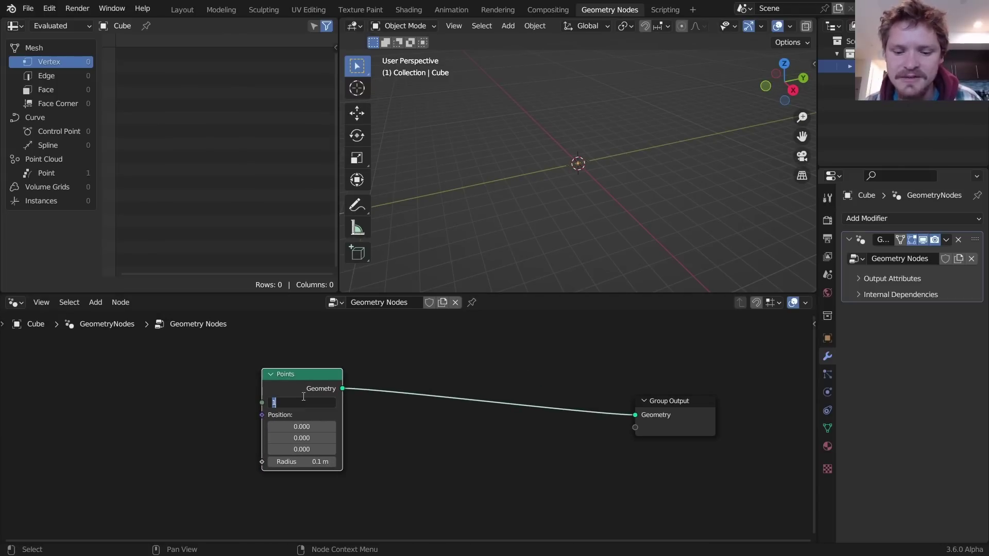
left_click(304, 401)
type("10")
key("Return")
Insert a Set Position node between the Points node and the Group Output.
key("shift+a")
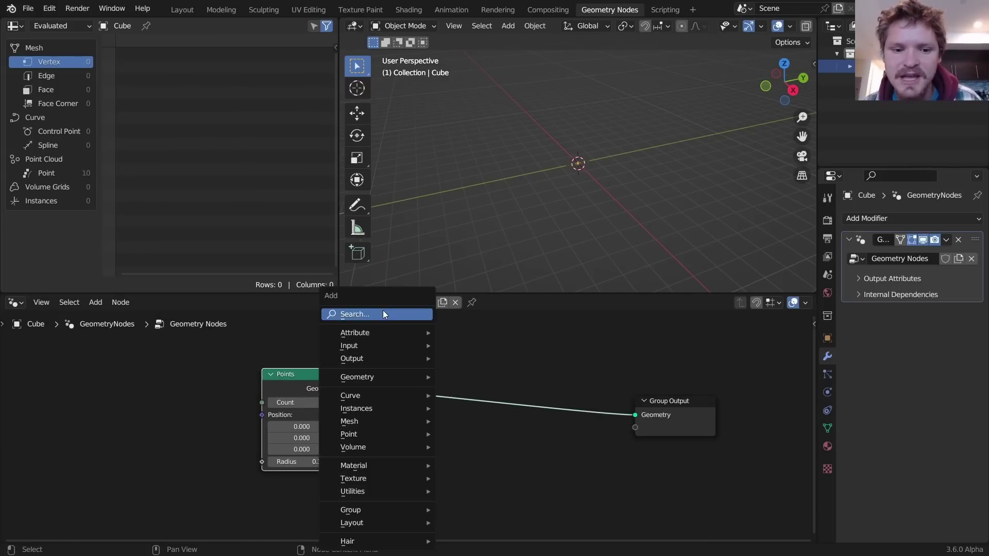
left_click(382, 311)
type("set")
left_click(424, 360)
left_click(550, 407)
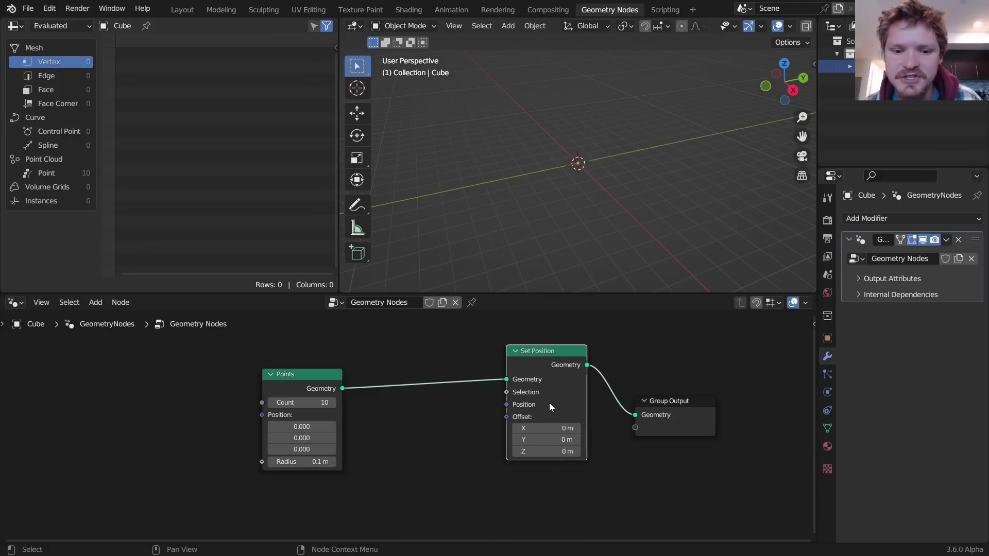
Add a Noise Texture whose Color output drives the Set Position node's Offset.
left_click_drag(508, 417, 339, 493)
type("noise")
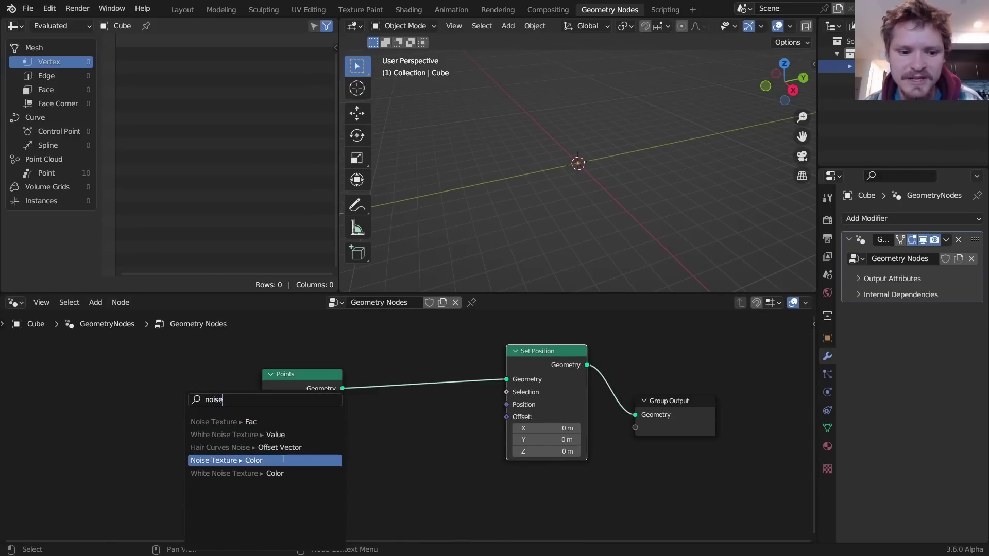
left_click(283, 460)
left_click(283, 459)
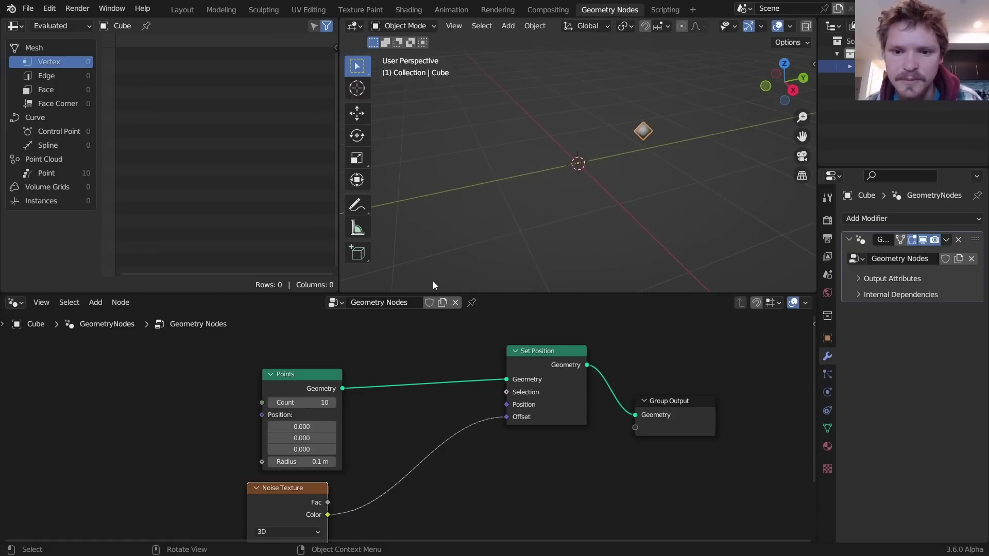
Add an Index node feeding the Noise Texture's Vector input.
middle_click_drag(166, 483, 335, 372)
left_click_drag(417, 434, 312, 416)
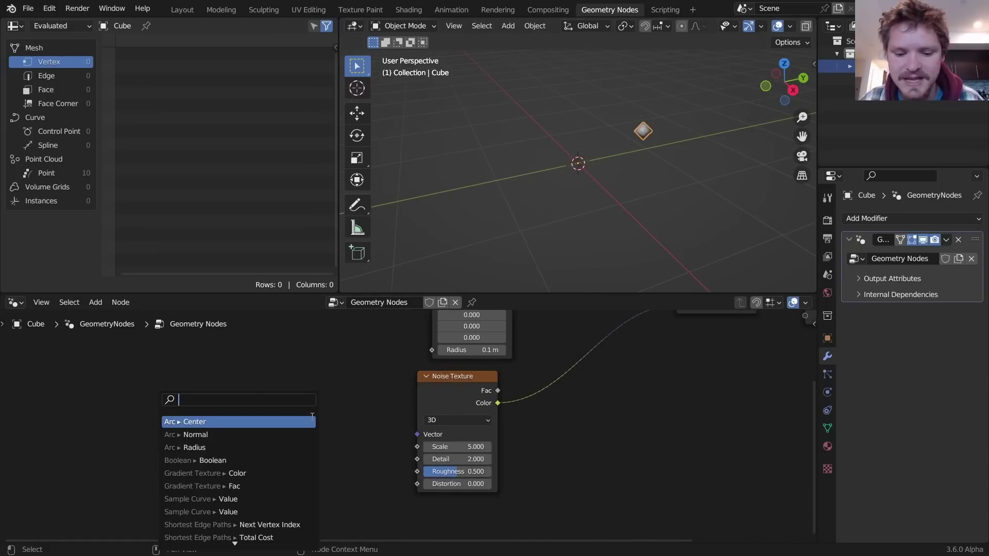
type("index")
left_click(312, 419)
left_click(317, 419)
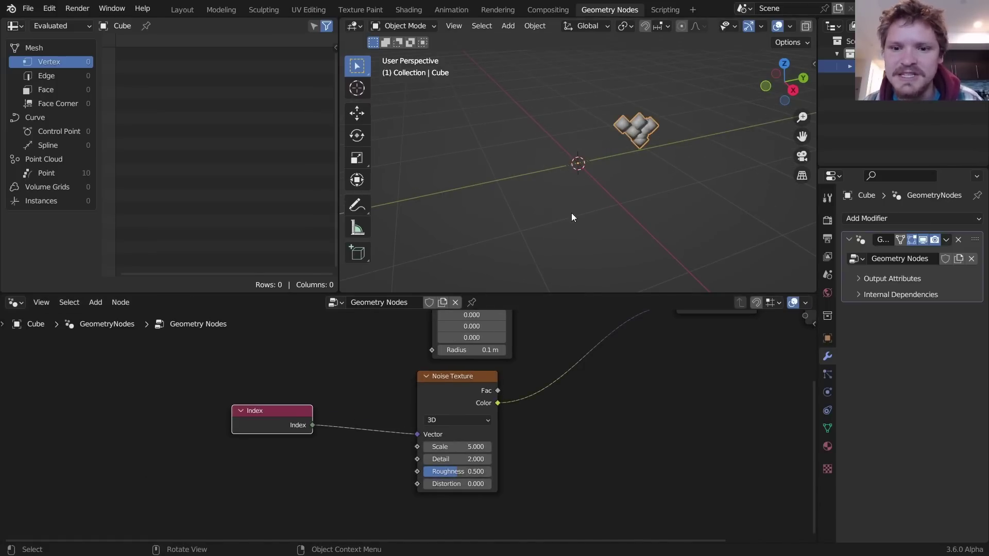
Insert a Vector Math node between the Noise Texture's Color and the Set Position Offset.
middle_click_drag(585, 356, 449, 402)
key("shift+a")
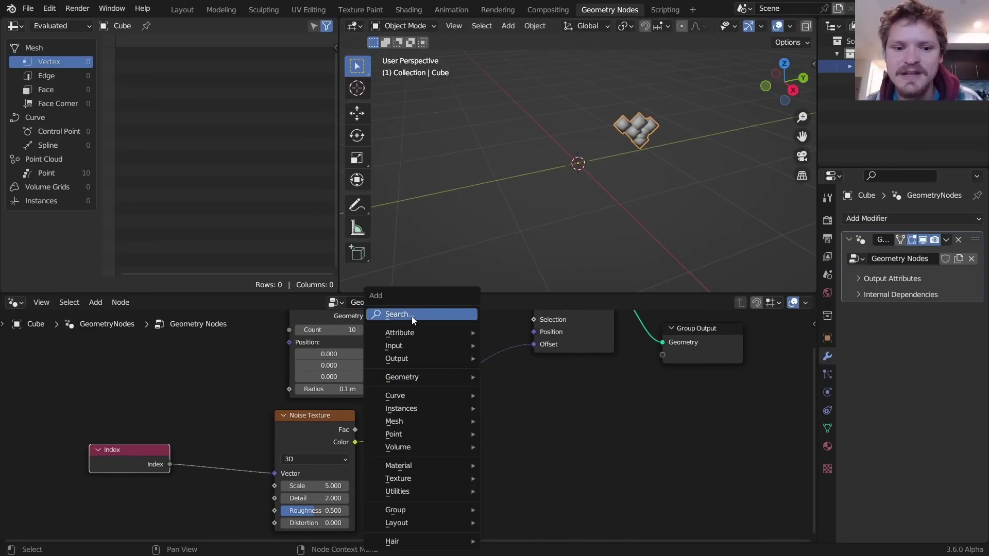
type("vec")
left_click(441, 351)
left_click(427, 409)
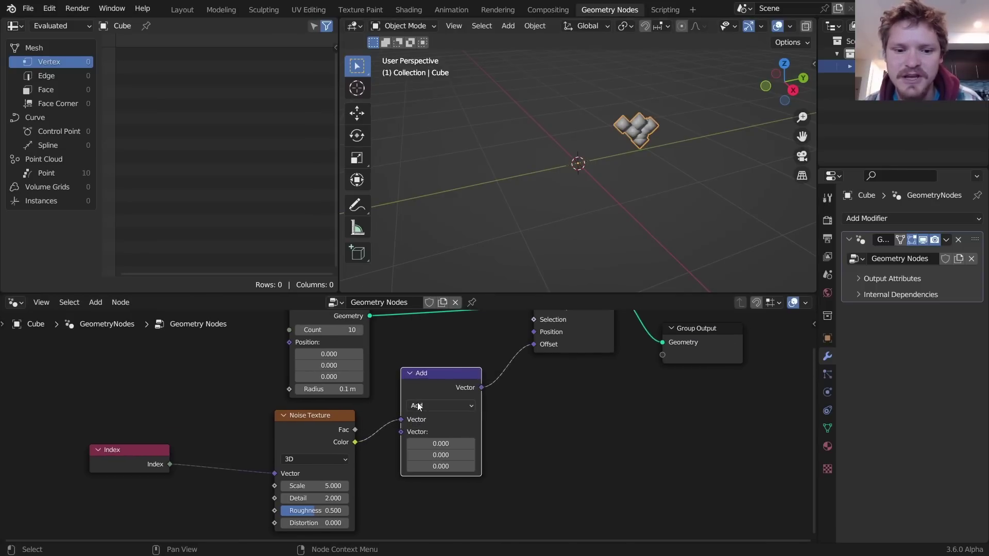
Change the Vector Math node to Subtract with 0.5 on all three components.
left_click(420, 406)
left_click(428, 372)
left_click(432, 444)
type(".5")
key("Return")
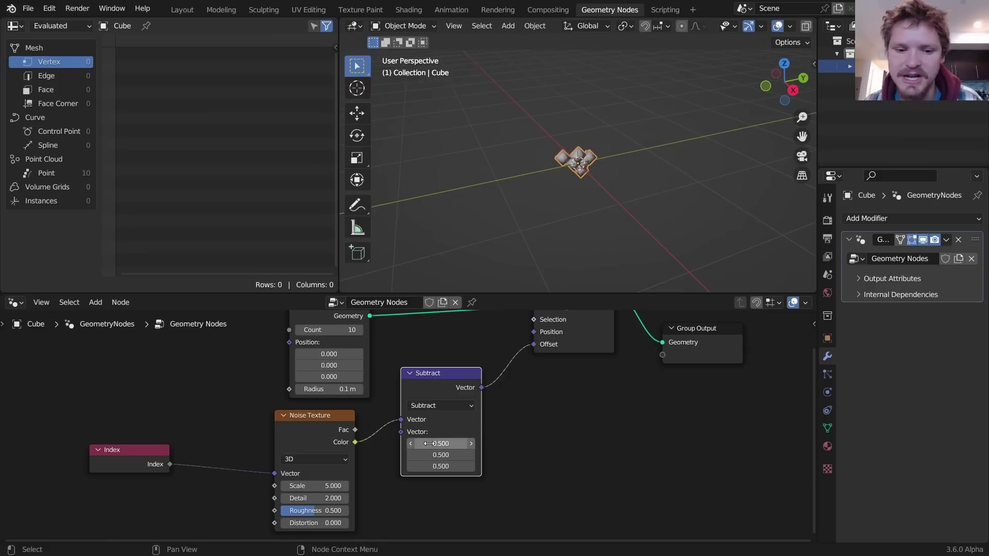
Duplicate the Subtract node into the link before Set Position and make it a Scale operation of 5.2.
key("shift+d")
left_click(520, 409)
left_click(558, 374)
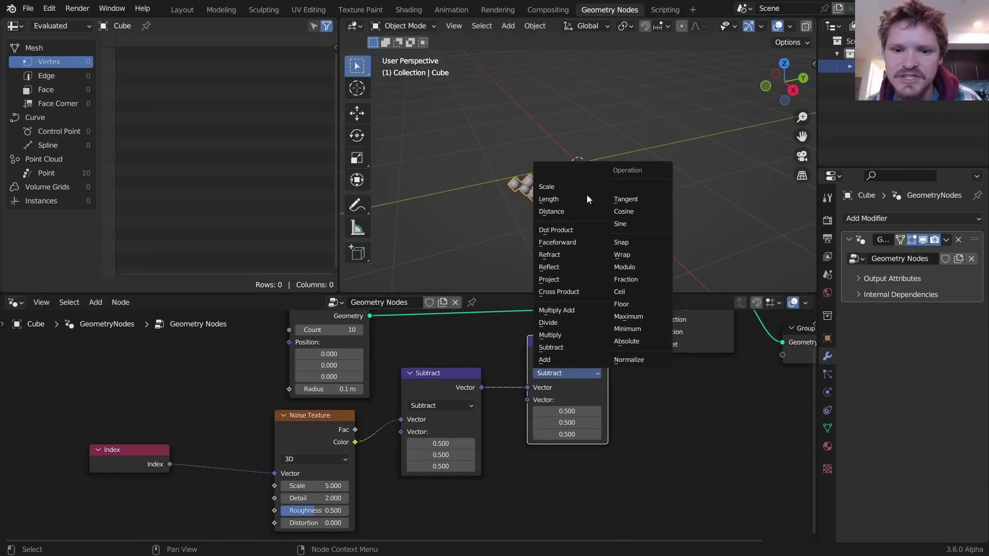
left_click(576, 186)
left_click_drag(572, 397, 669, 396)
Switch the Noise Texture to 4D and set its W to 0.6.
left_click(297, 458)
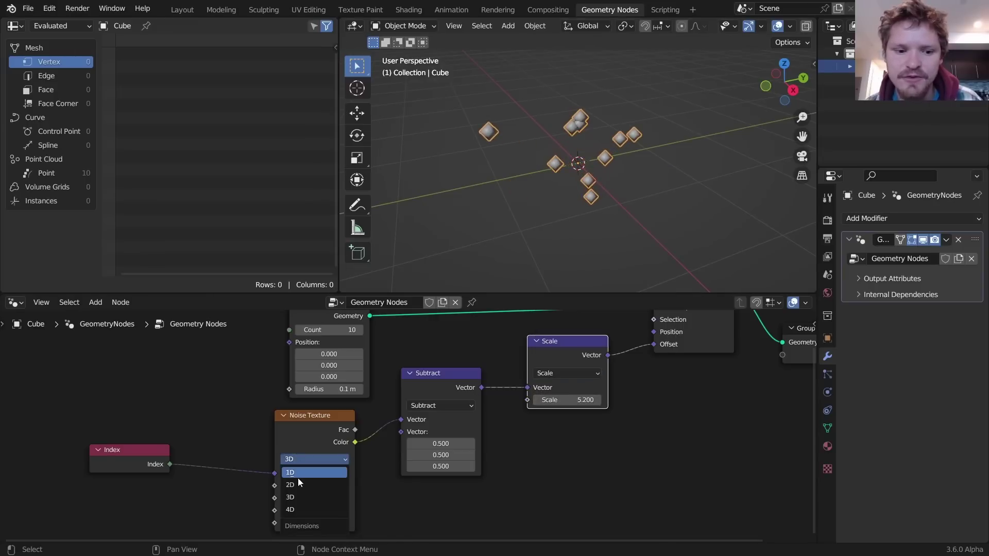
left_click(301, 509)
left_click_drag(314, 486, 361, 486, "shift")
Add a Scene Time node with Seconds driving the Noise Texture's W, and briefly preview the animation.
middle_click_drag(275, 487, 461, 422)
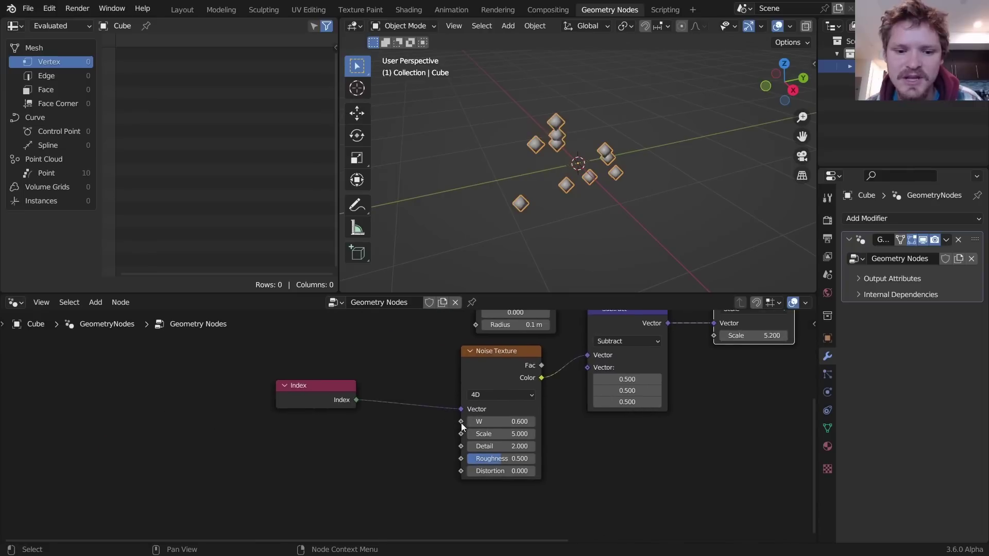
left_click_drag(356, 400, 298, 472)
type("time")
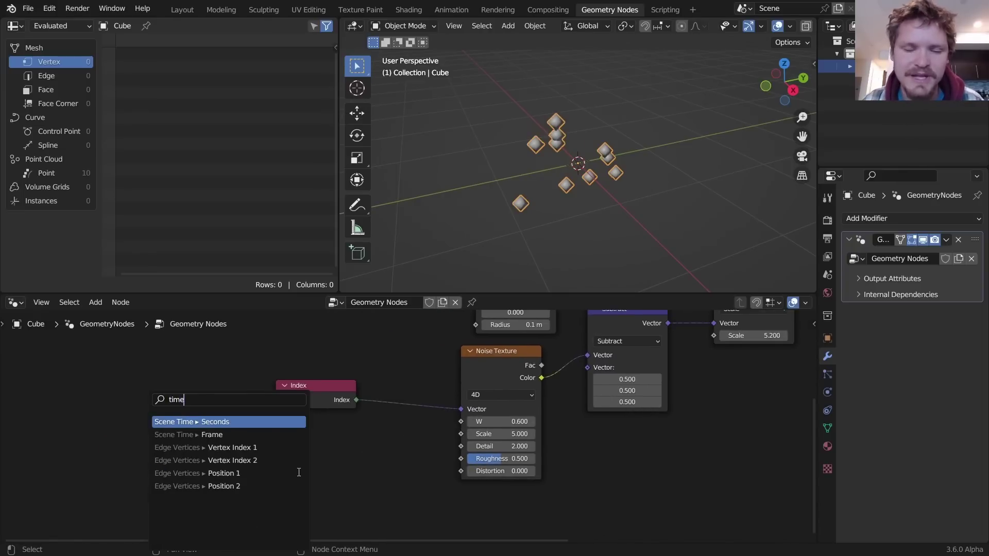
key("Return")
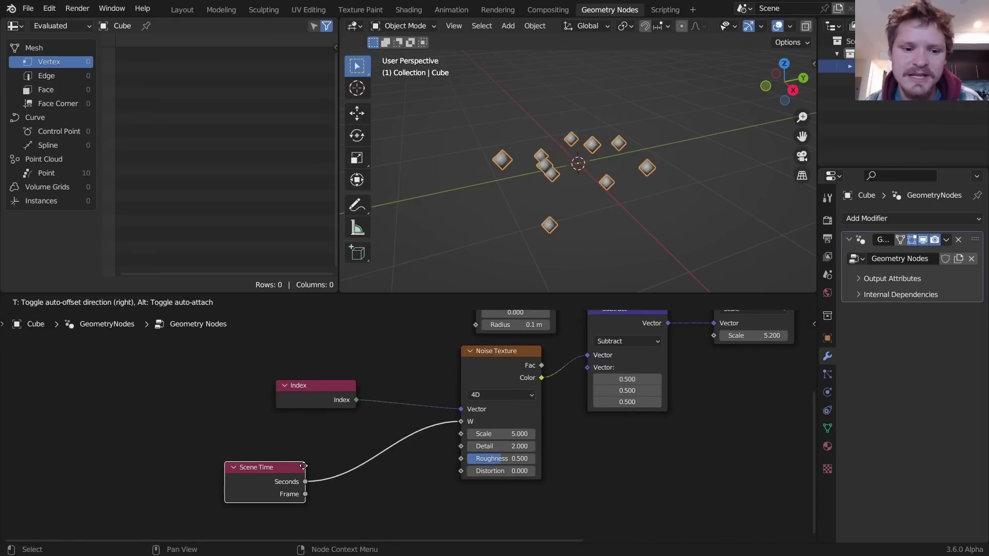
left_click(247, 462)
key("space")
key("space")
Insert a Math node between Scene Time's Seconds output and the Noise Texture's W input.
key("shift+a")
left_click(274, 314)
type("math")
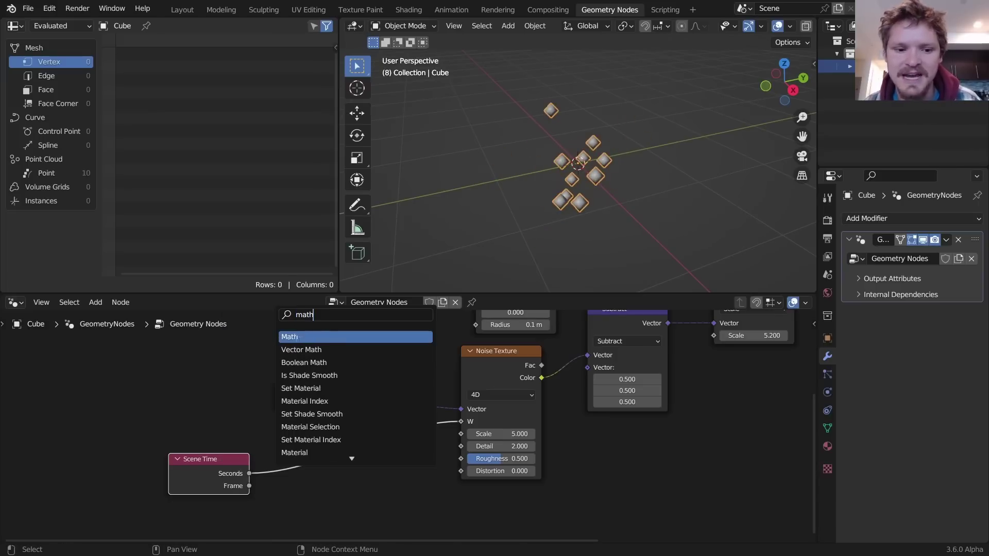
key("Return")
left_click(329, 438)
Set the Math node to Divide by 20 and play the slowed animation.
left_click(335, 447)
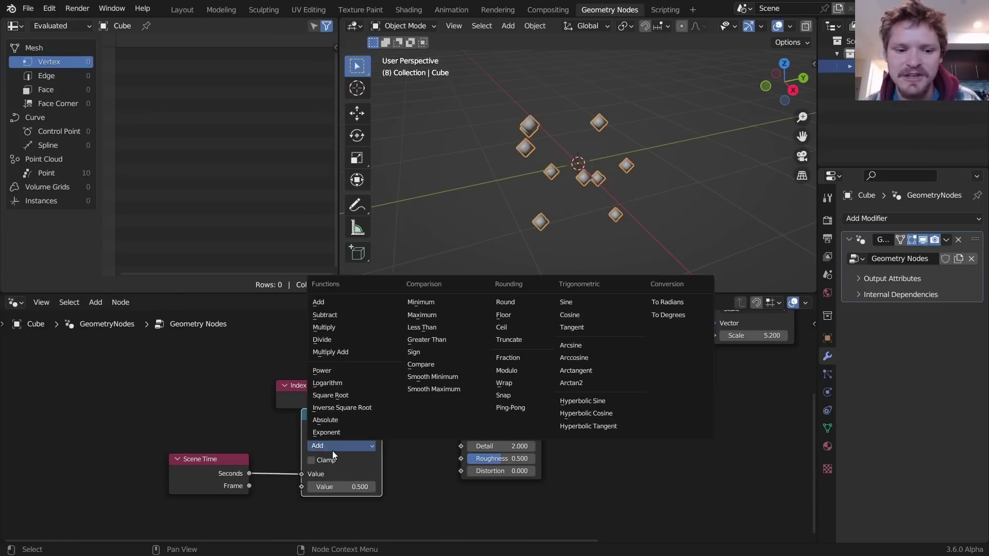
left_click(325, 342)
left_click(345, 483)
type("20")
key("Return")
key("space")
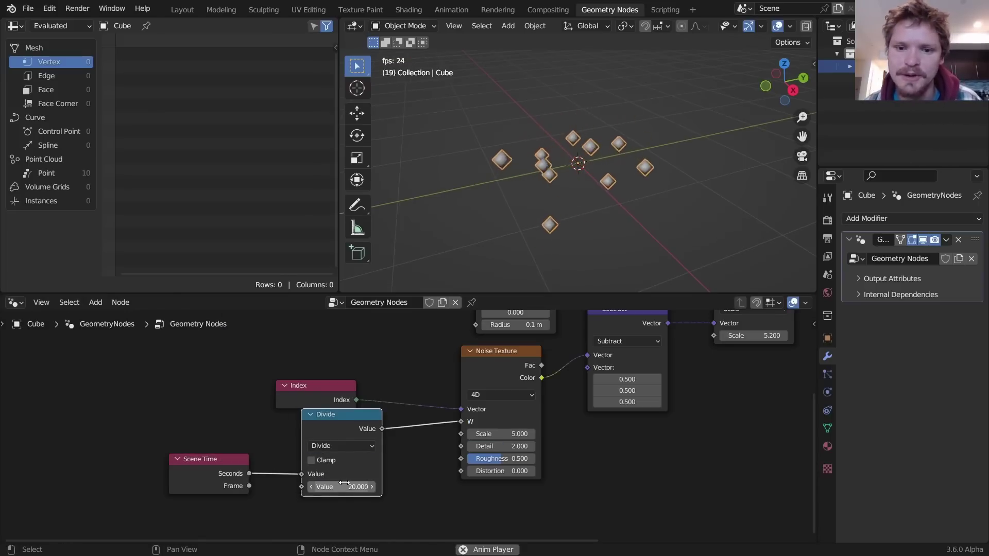
Move the Group Output node farther from Set Position to make room for more nodes.
scroll(674, 355, "down", 4)
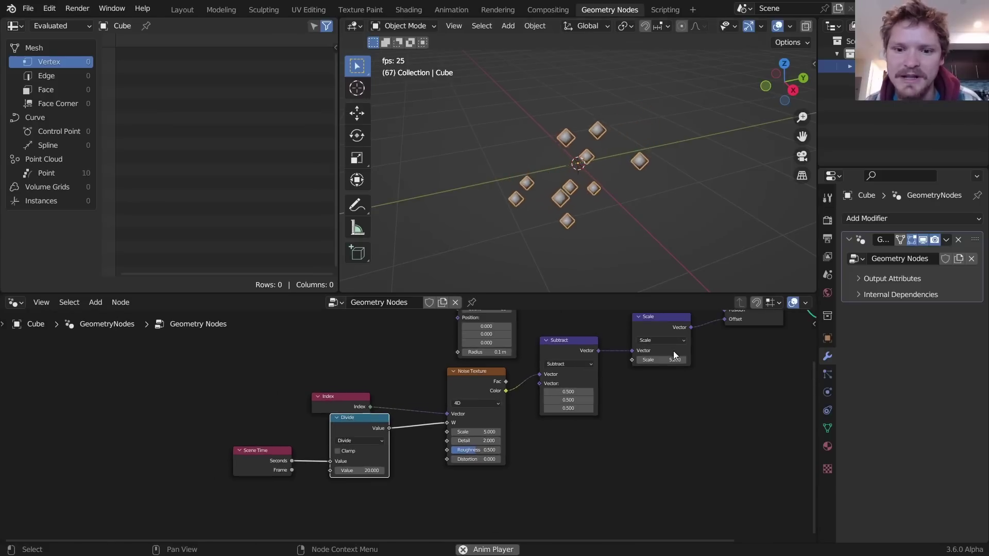
middle_click_drag(650, 348, 516, 391)
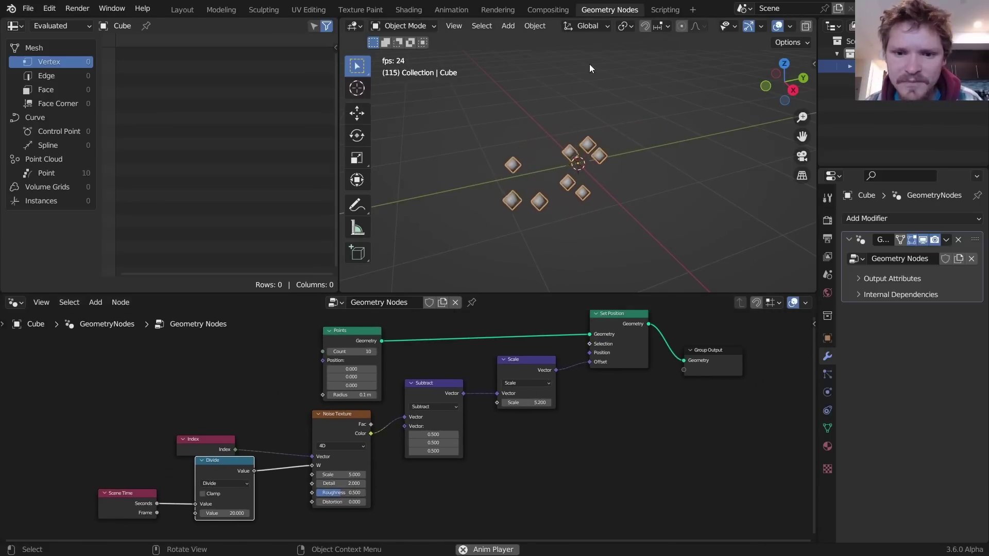
middle_click_drag(678, 364, 598, 386)
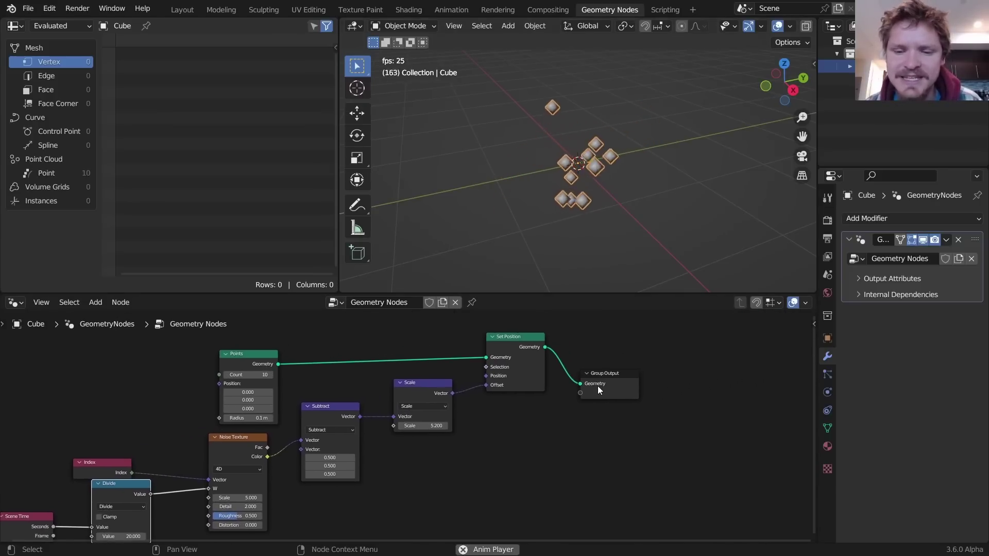
left_click_drag(613, 386, 716, 380)
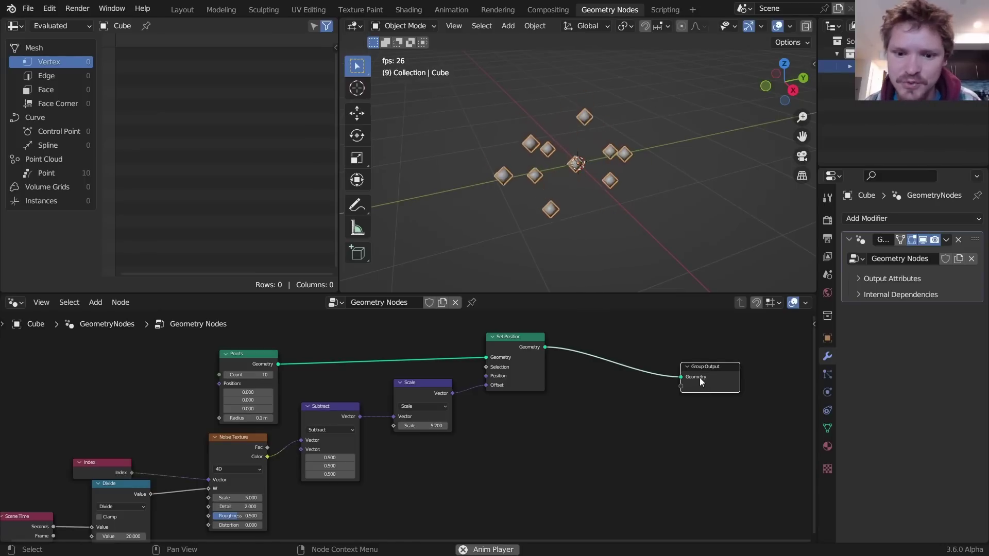
scroll(637, 375, "up", 1)
middle_click_drag(626, 379, 508, 421)
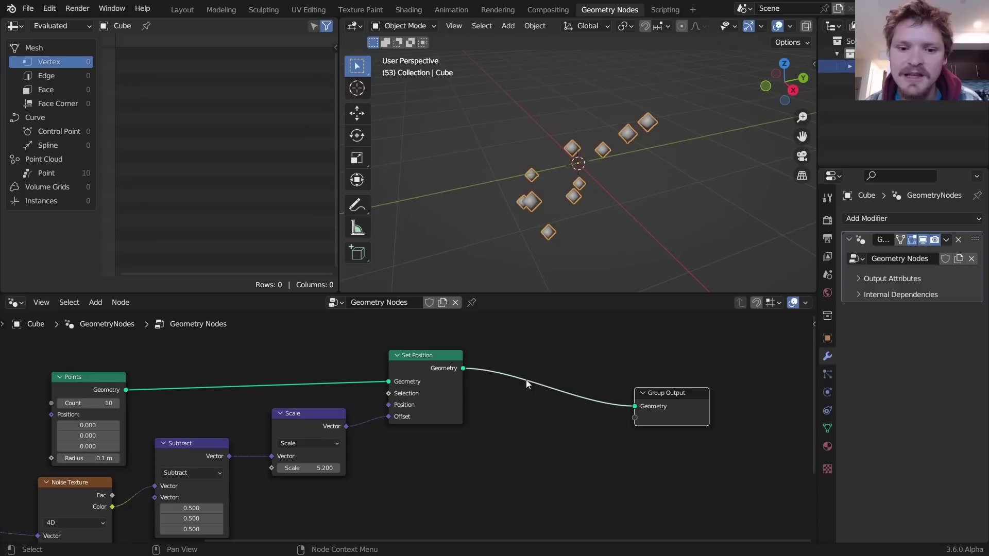
key("shift+a")
left_click(510, 317)
type("inst")
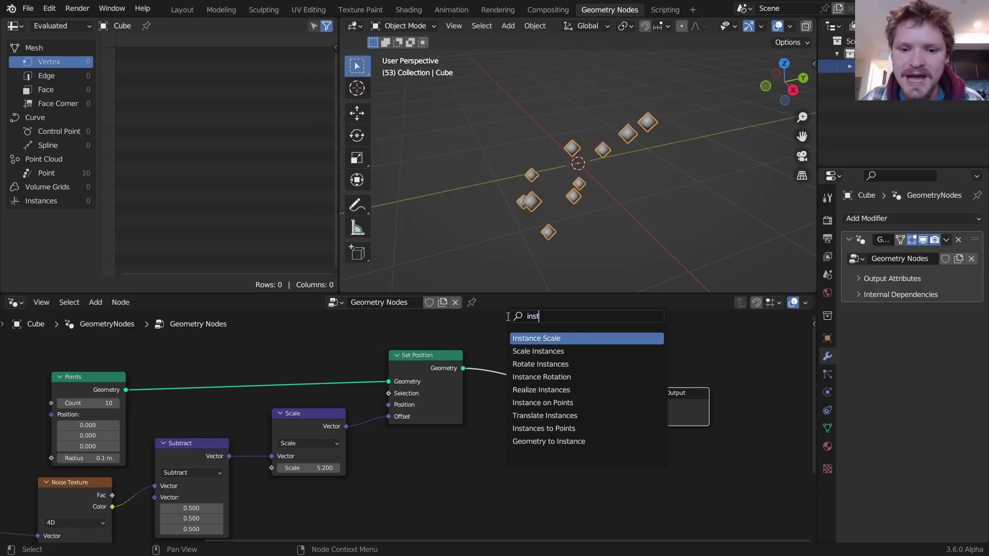
type("ance geon")
key("Return")
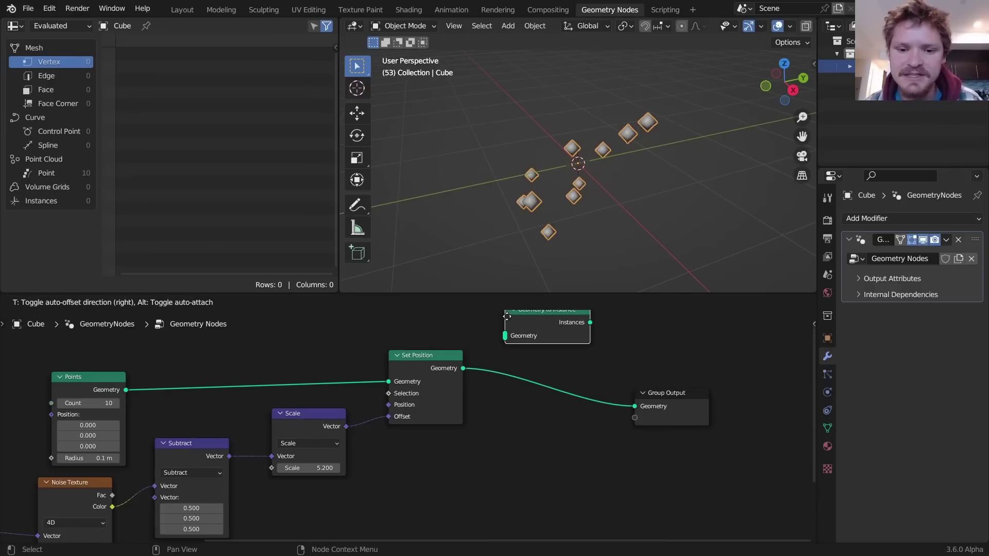
key("Escape")
Insert an Instance on Points node between Set Position and Group Output.
key("shift+a")
left_click(512, 318)
type("inst")
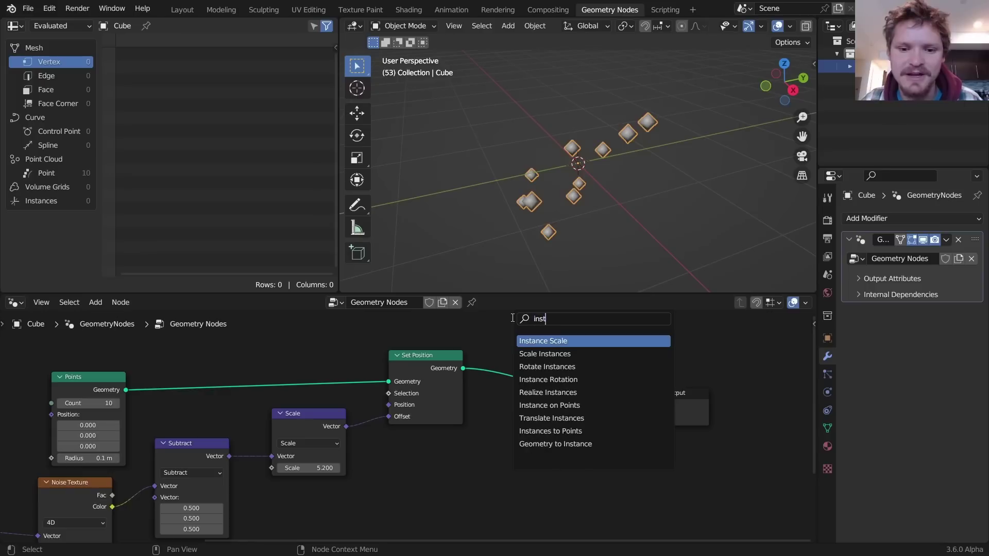
type("ance on")
key("Return")
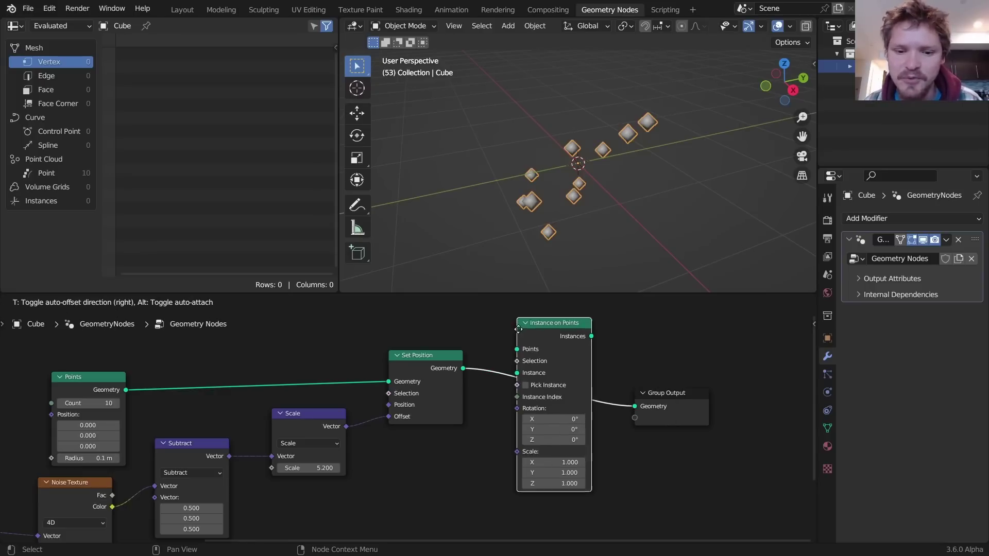
left_click(539, 370)
Add a Curve Line node feeding the Instance input of Instance on Points, placed above Set Position.
left_click_drag(521, 379, 436, 326)
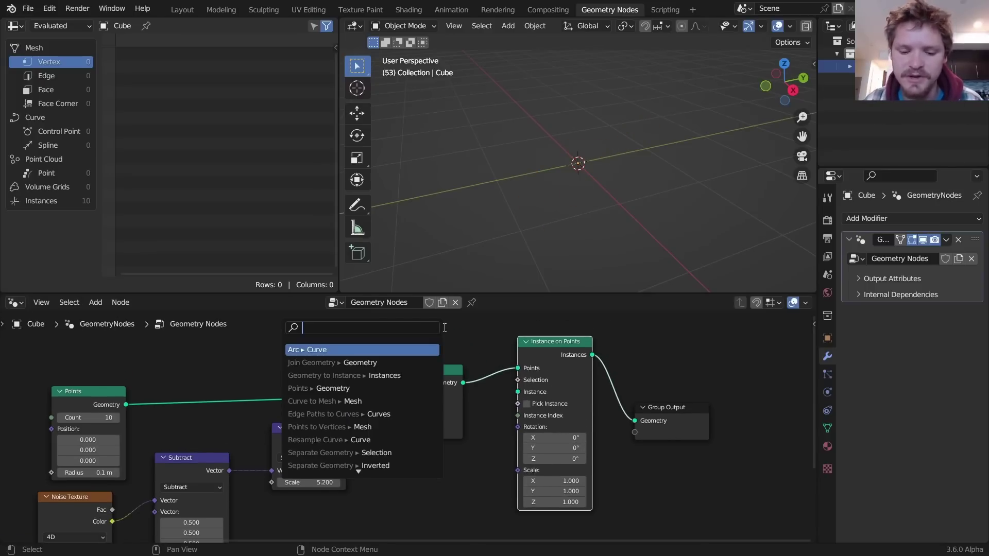
type("curve line")
key("Return")
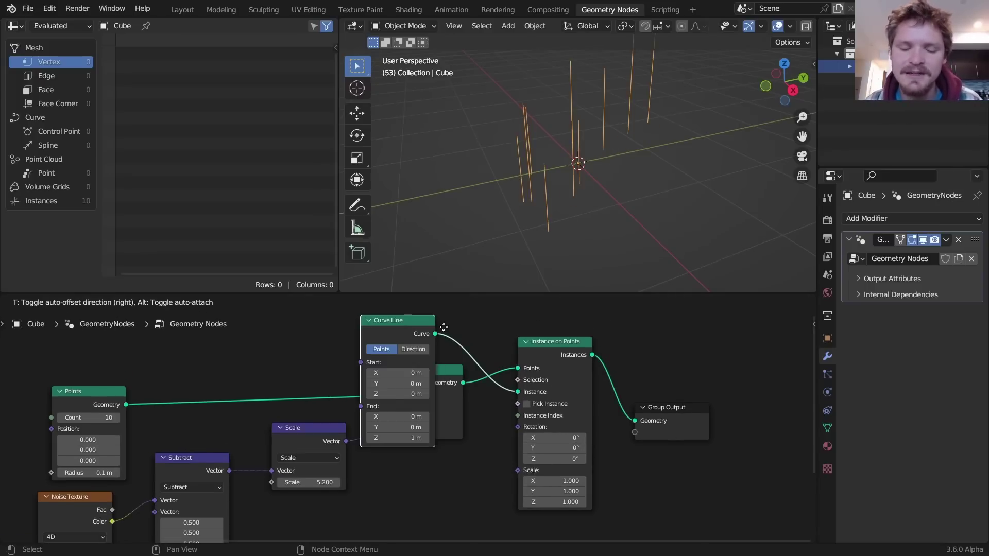
left_click(476, 348)
Play the animation to preview the line instances moving with the points, and stop it.
key("space")
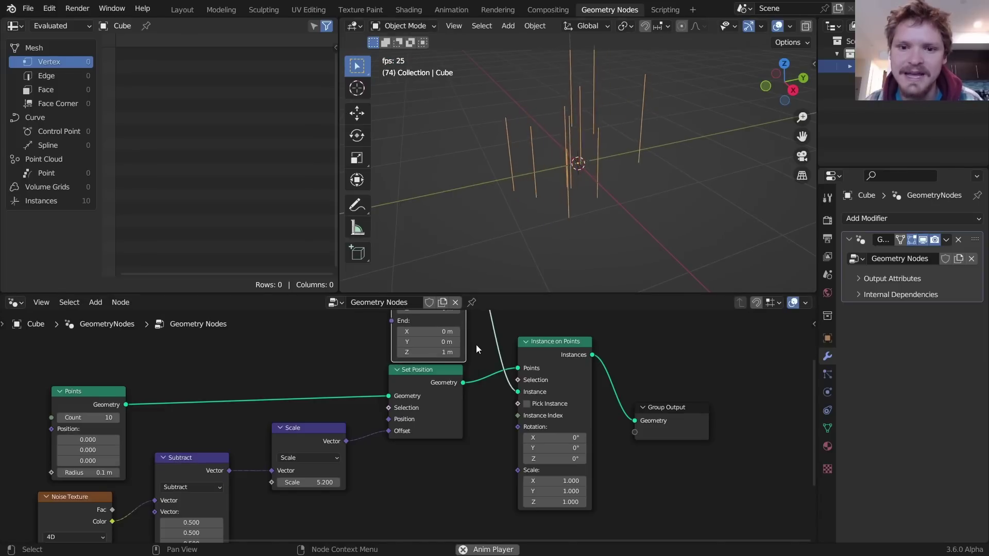
mouse_move(639, 159)
left_mouse_down()
mouse_move(562, 174)
mouse_move(537, 203)
mouse_move(554, 181)
left_mouse_up()
mouse_move(554, 181)
right_mouse_down()
mouse_move(526, 206)
mouse_move(523, 185)
right_mouse_up()
key("space")
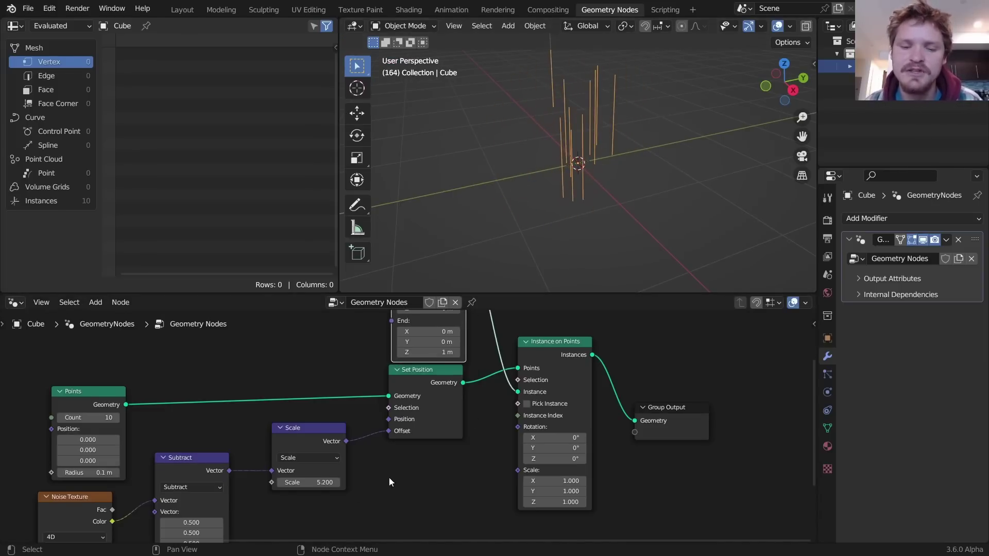
Add an Index of Nearest node beneath the Subtract node that follows the Noise Texture.
middle_click_drag(390, 482, 517, 348)
key("shift+a")
left_click(491, 315)
type("i")
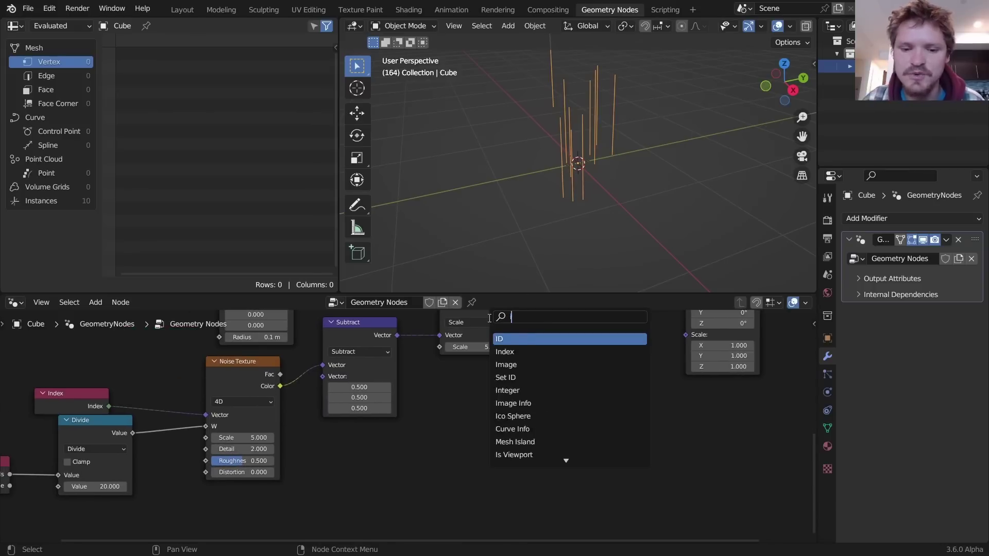
type("ndex of")
key("Return")
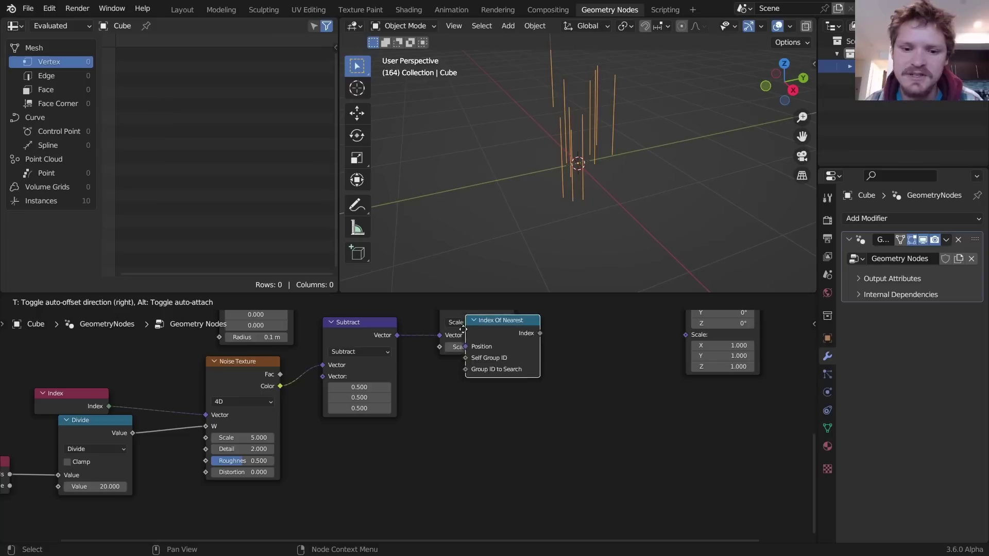
left_click(326, 454)
middle_click_drag(393, 448, 399, 427)
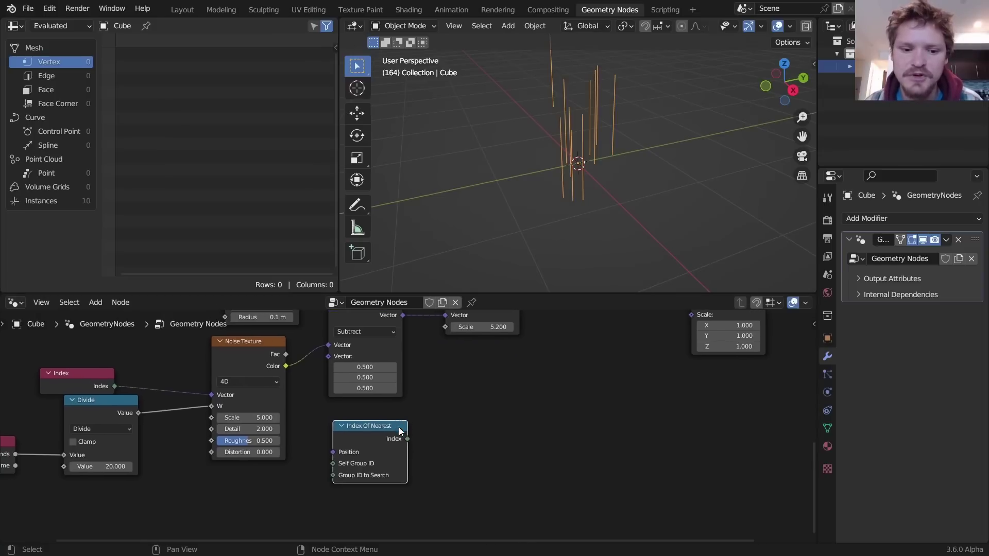
Add a Sample Index node whose Index input is driven by the Index of Nearest output.
scroll(399, 427, "up", 1)
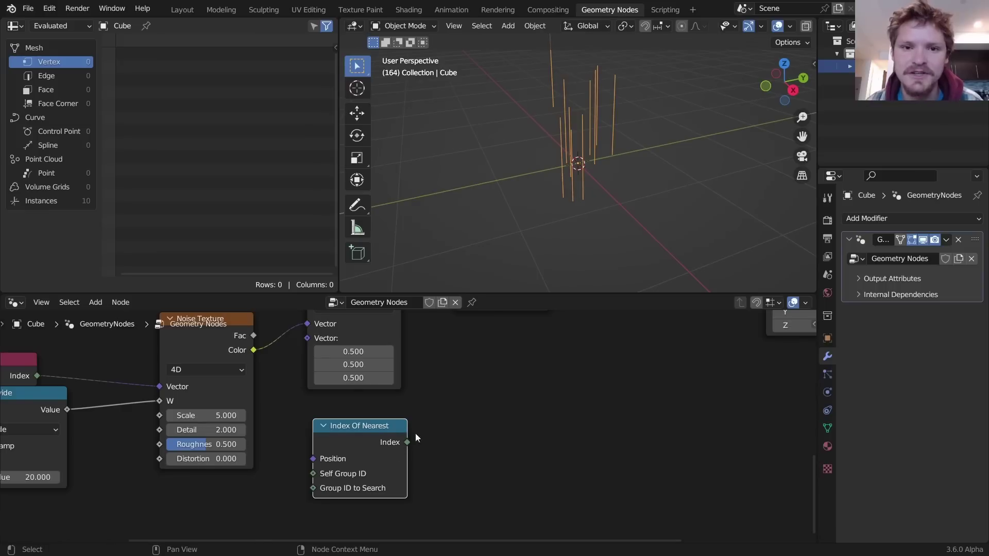
middle_click_drag(406, 446, 396, 399)
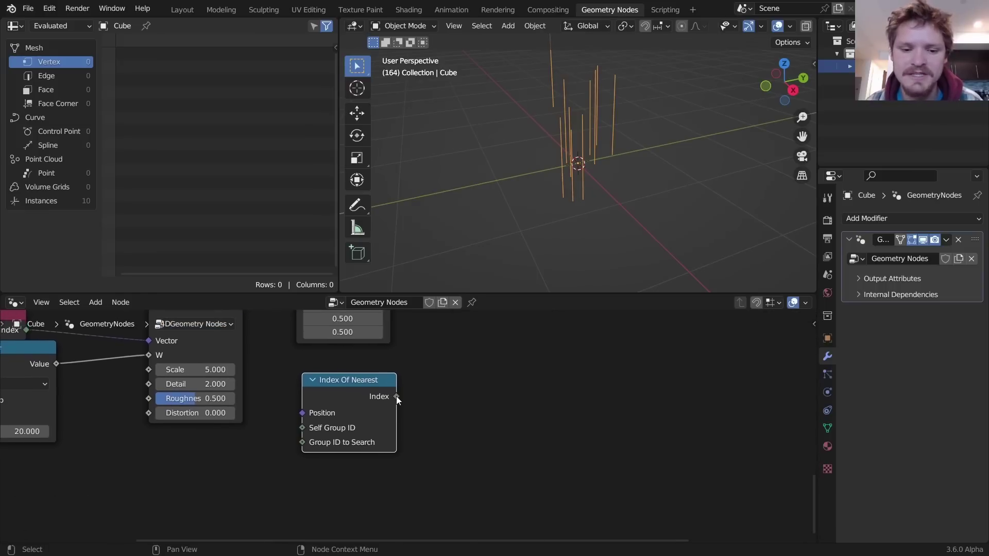
left_click_drag(397, 397, 460, 376)
type("samp")
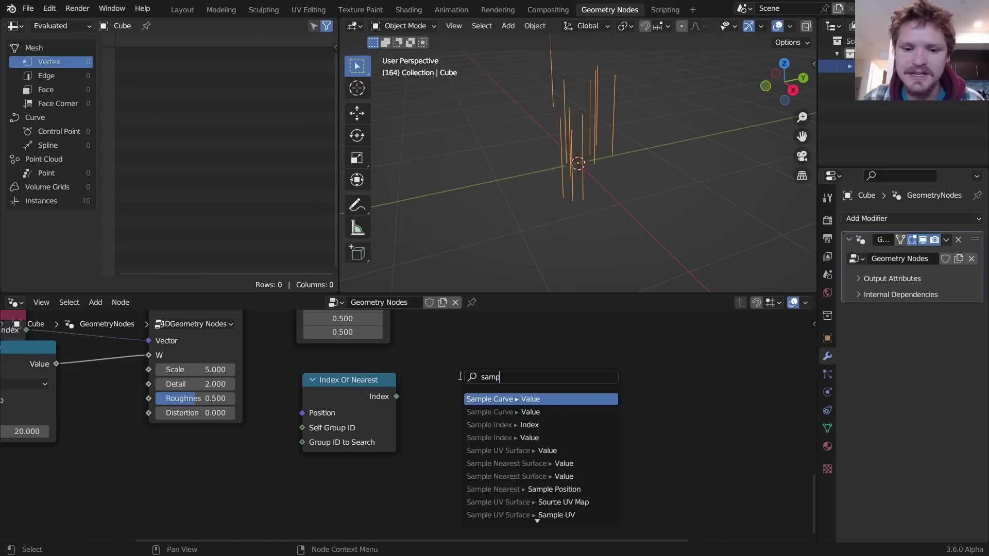
type("le ind")
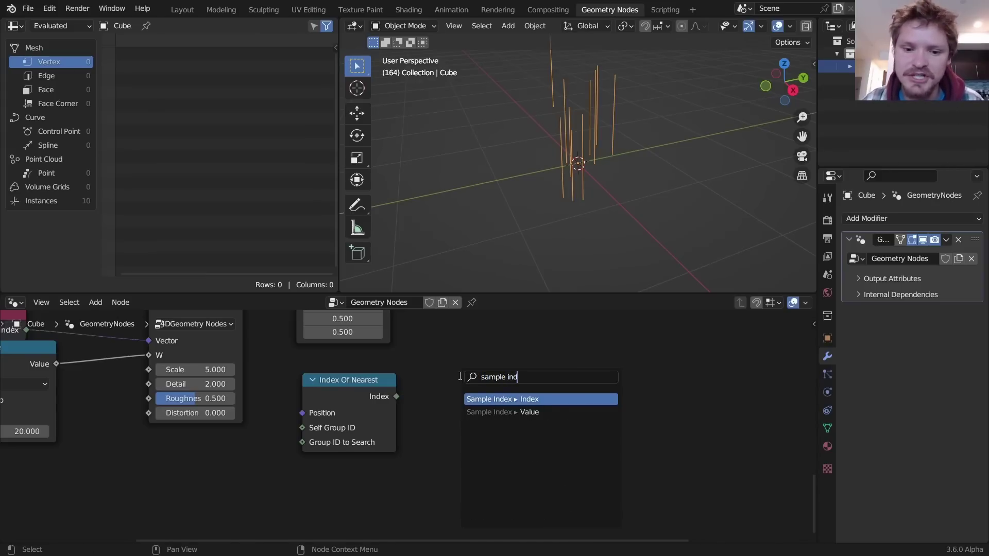
key("Return")
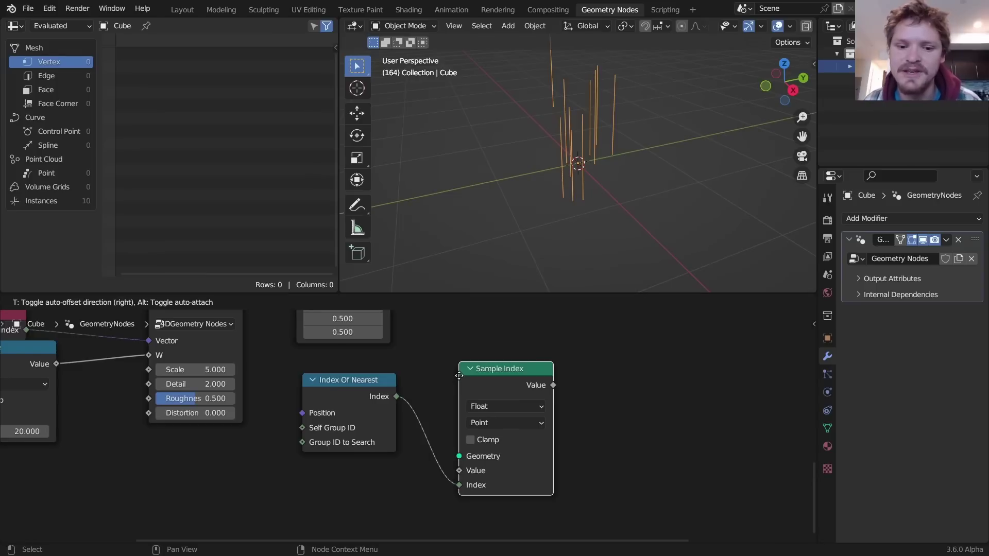
left_click(445, 363)
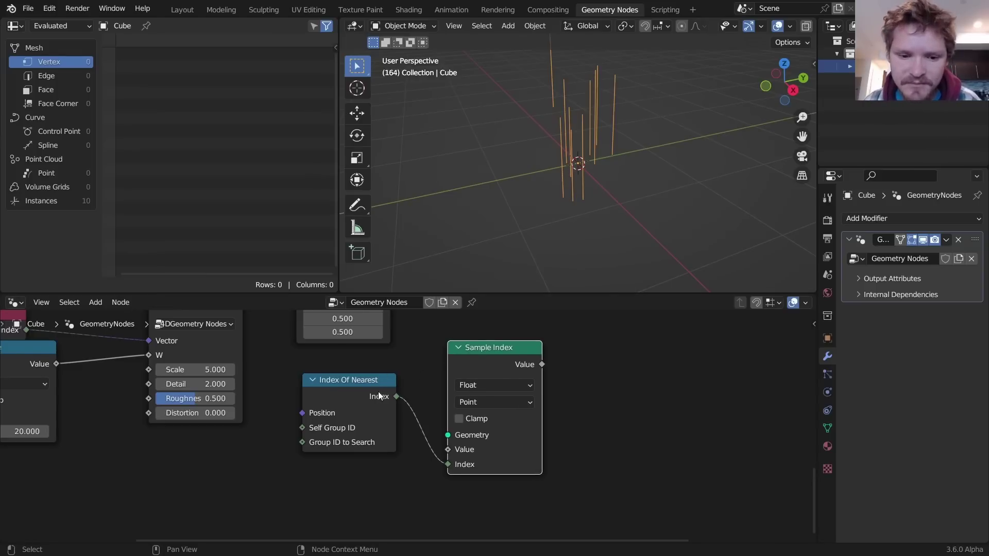
Connect Set Position's Geometry to the Sample Index node's Geometry input and set Sample Index's data type to Vector.
scroll(465, 432, "down", 5)
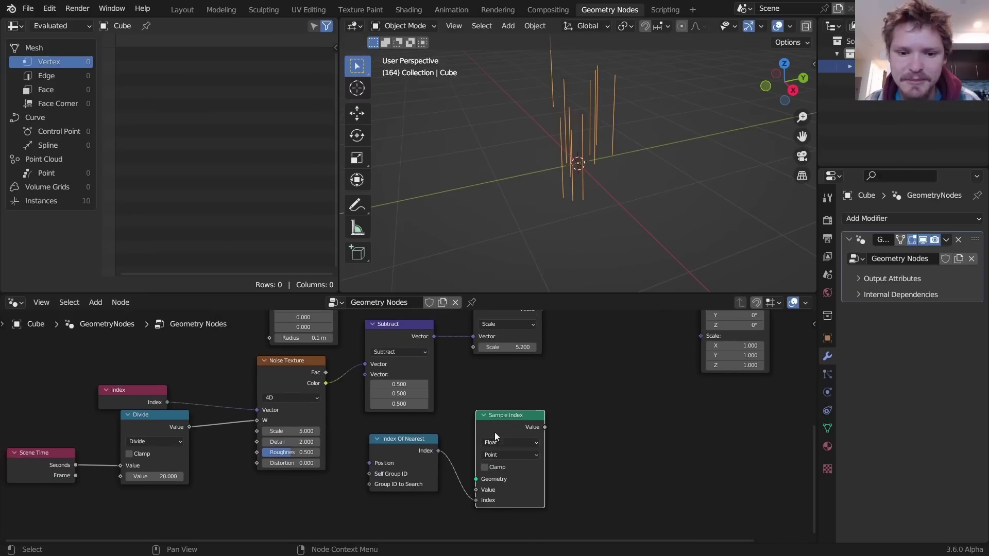
right_click_drag(514, 396, 486, 448, "alt")
scroll(485, 450, "up", 7)
middle_click_drag(504, 466, 532, 404)
left_click(548, 382)
key("v")
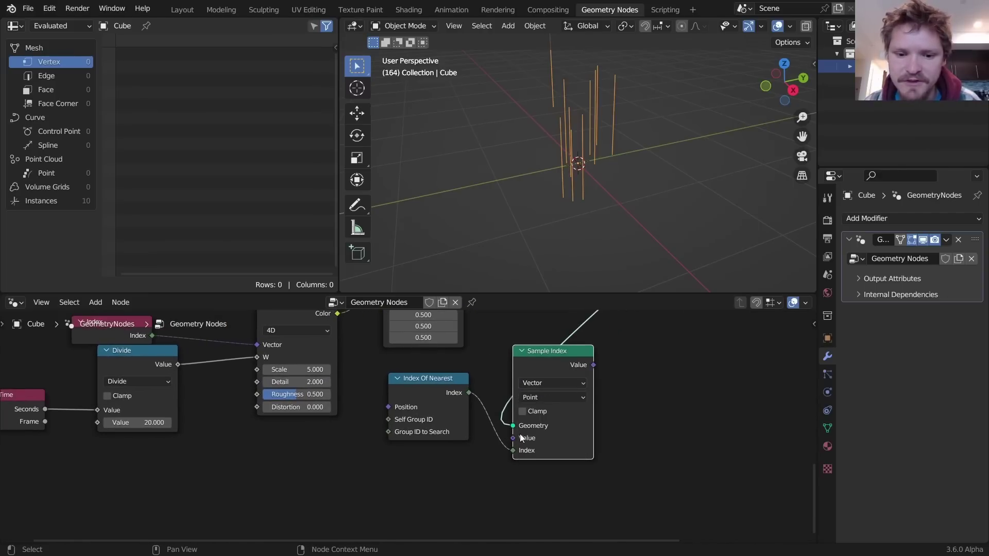
Feed a new Position node into Sample Index's Value, placing it below Index of Nearest and shifting that node slightly up.
left_click_drag(513, 438, 412, 473)
type("pos")
key("Return")
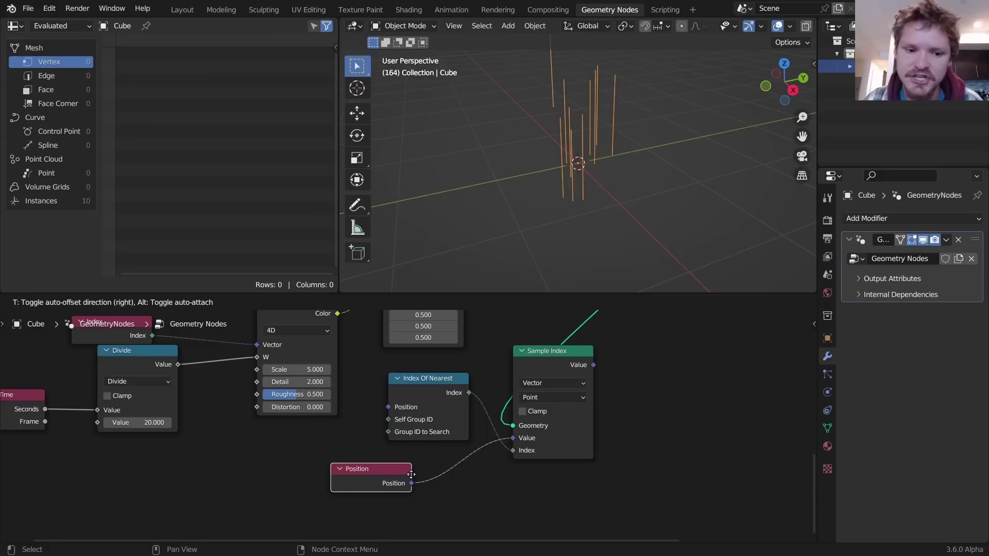
left_click(461, 466)
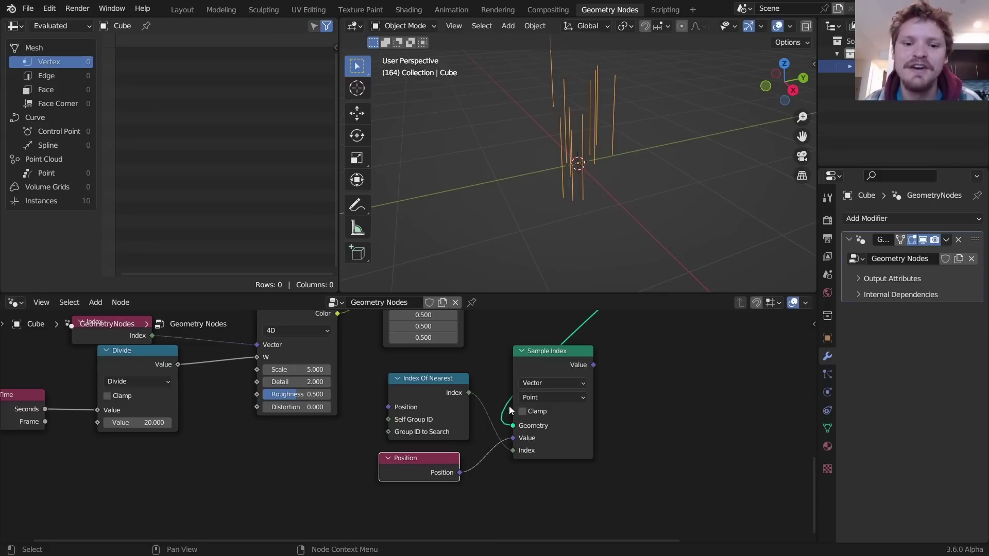
left_click_drag(441, 386, 436, 373)
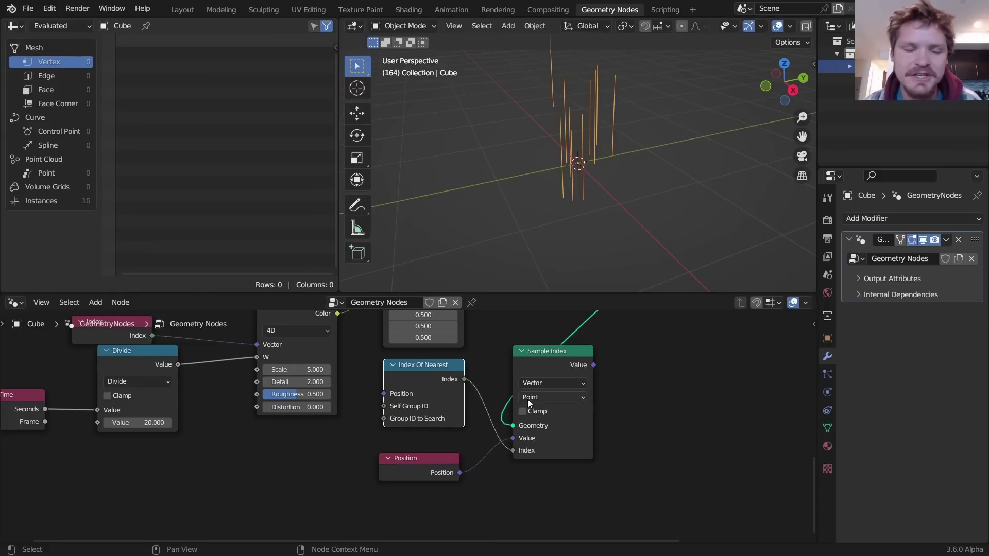
Add a Vector Math node set to Subtract, with Sample Index's Value as first vector and Position as second.
middle_click_drag(606, 405, 419, 406)
key("shift+a")
left_click(375, 315)
type("vec")
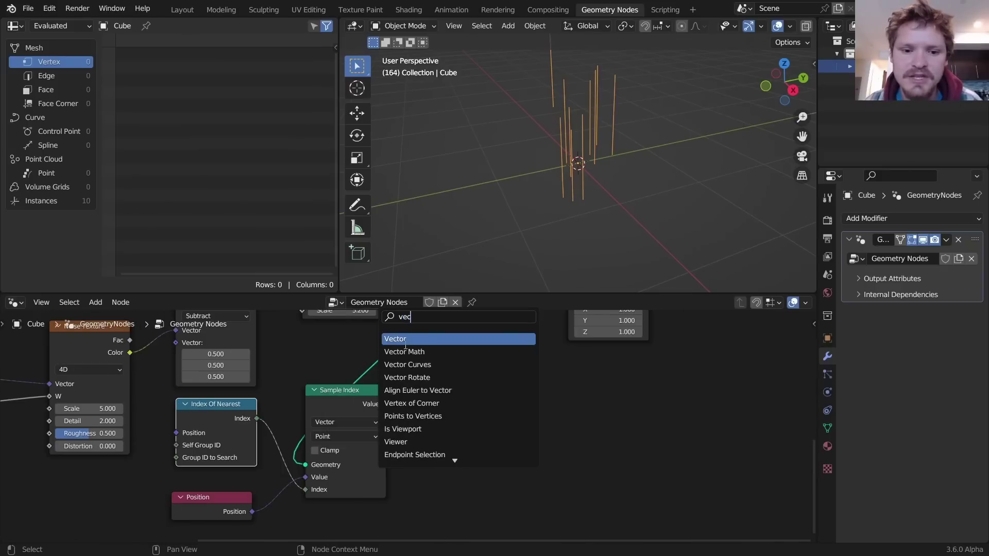
key("Return")
left_click(441, 430)
right_click_drag(365, 400, 435, 422, "alt")
key("ctrl+minus")
right_click_drag(236, 503, 433, 472, "alt")
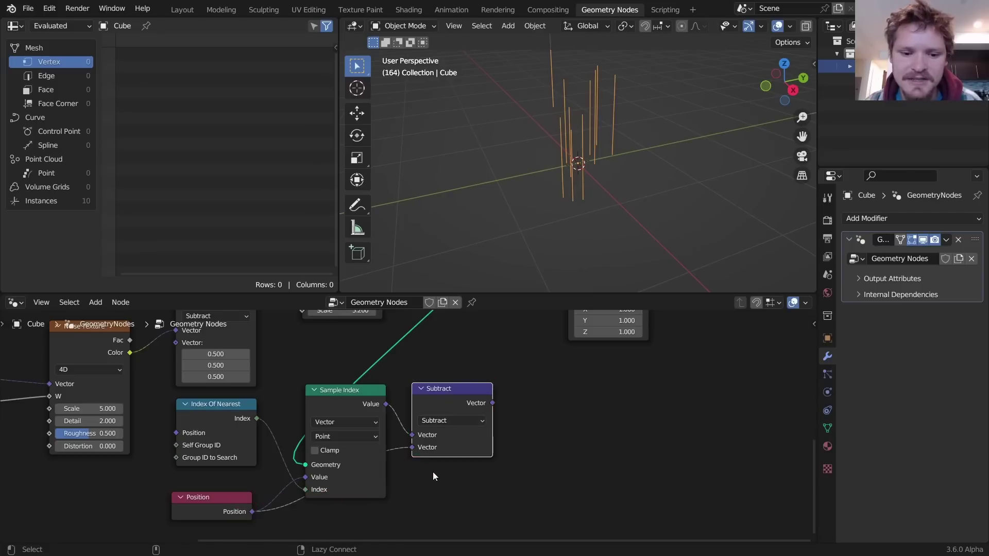
left_click(348, 400)
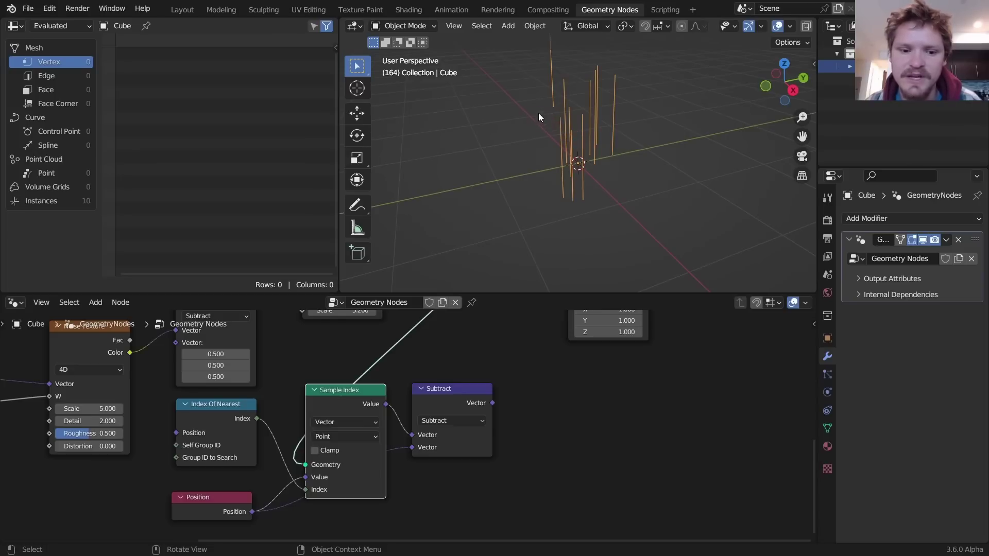
Move the Instance on Points and Group Output nodes together to make room for another node before them.
middle_click_drag(526, 365, 409, 441)
left_click_drag(610, 401, 478, 316)
key("g")
left_click_drag(570, 344, 584, 347)
Add an Align Euler to Vector node between the new Subtract node and Instance on Points.
key("shift+a")
type("a")
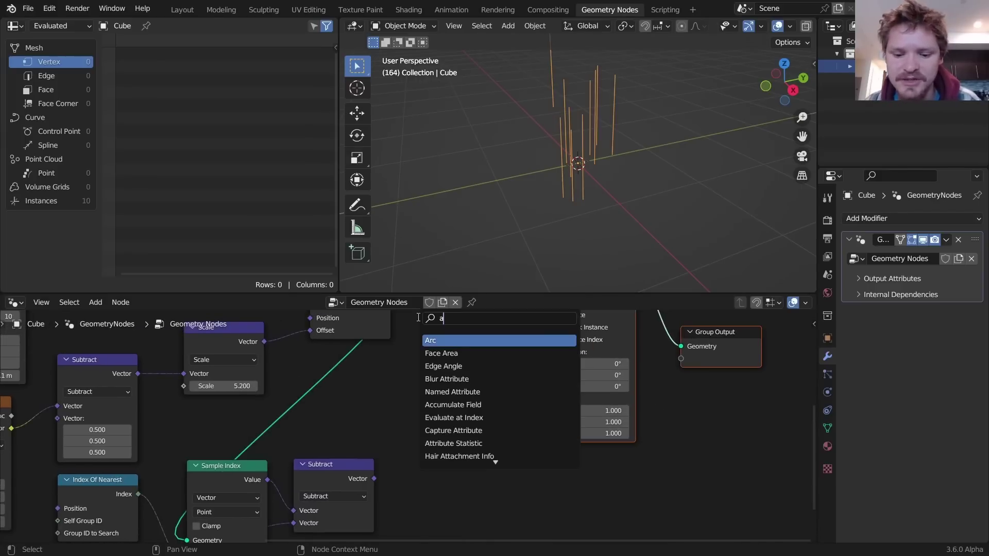
type("lign")
key("Return")
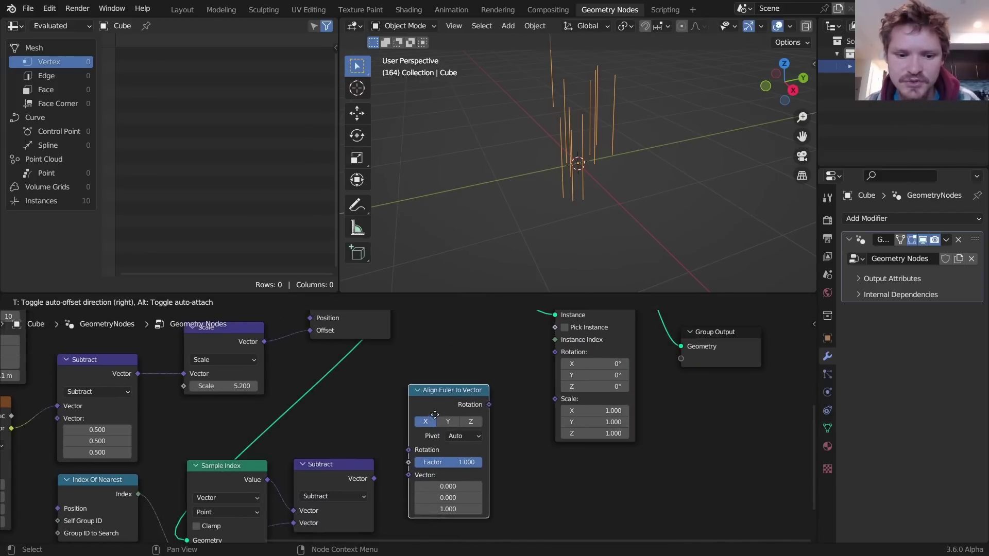
left_click(434, 414)
Link Subtract through Align Euler to Vector into the Rotation of Instance on Points, with the alignment axis set to Z.
left_click_drag(373, 479, 422, 466)
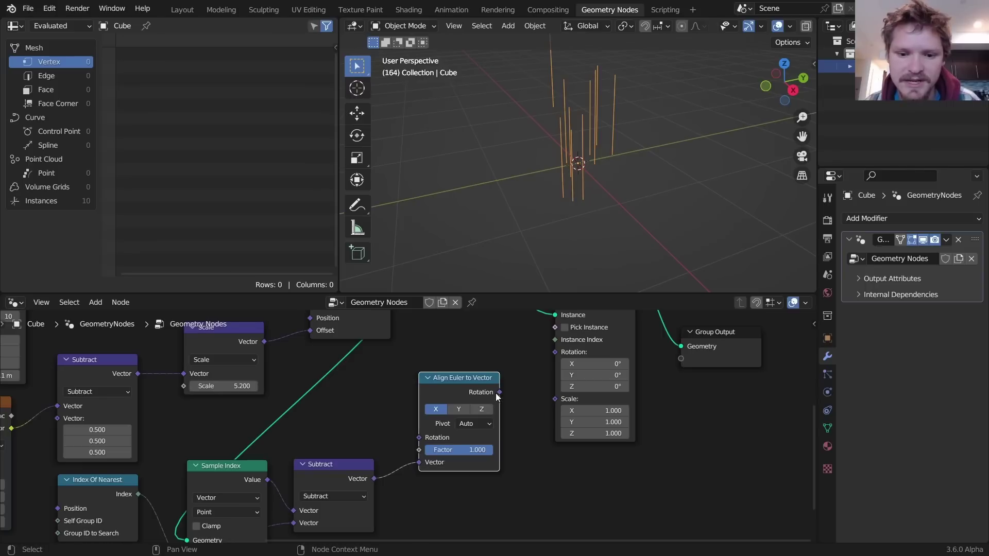
left_click_drag(500, 392, 555, 352)
left_click(481, 409)
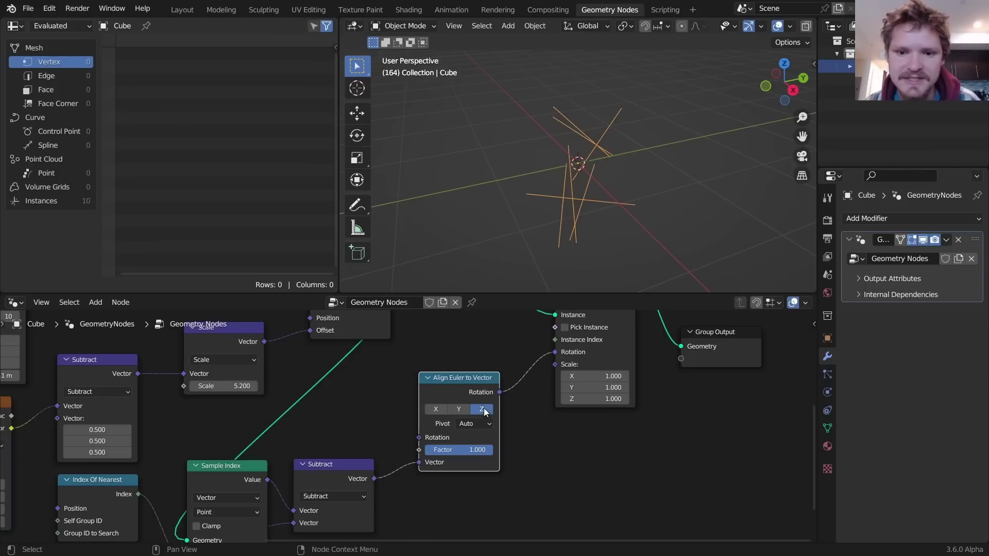
Combine Set Position's points with the line instances in a Join Geometry node before Group Output, and preview the animation.
scroll(515, 402, "up", 5)
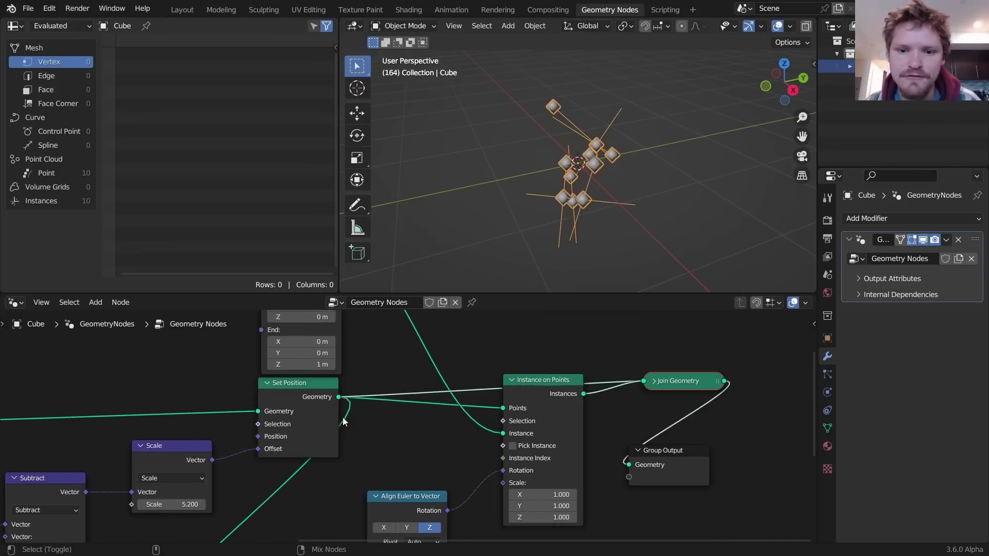
key("space")
middle_click_drag(625, 152, 656, 143)
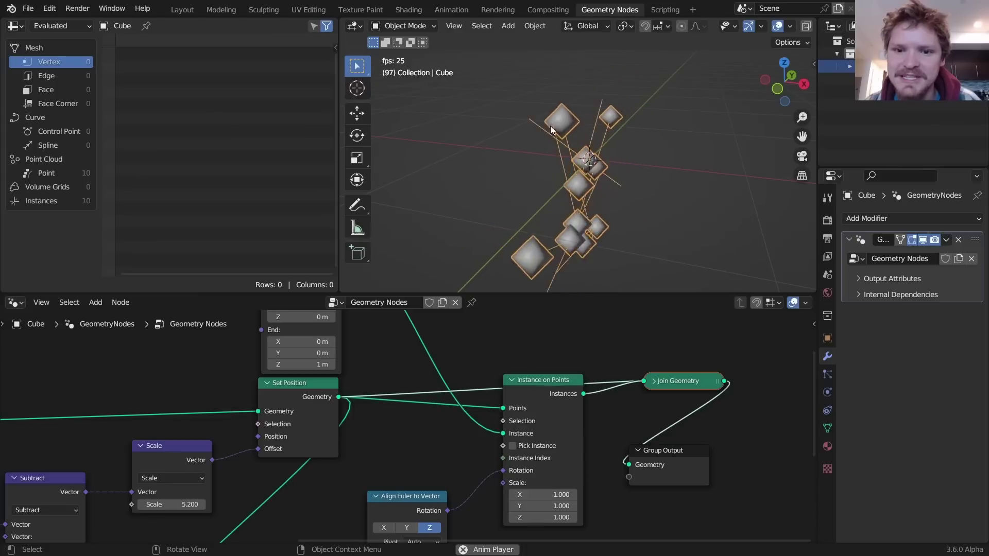
key("space")
Examine how the line lengths compare with the distances between neighbouring points, and check the Scale input of Instance on Points.
scroll(609, 128, "up", 3)
mouse_move(610, 127)
middle_mouse_down("shift")
mouse_move(579, 160)
mouse_move(529, 147)
mouse_move(600, 130)
middle_mouse_up("shift")
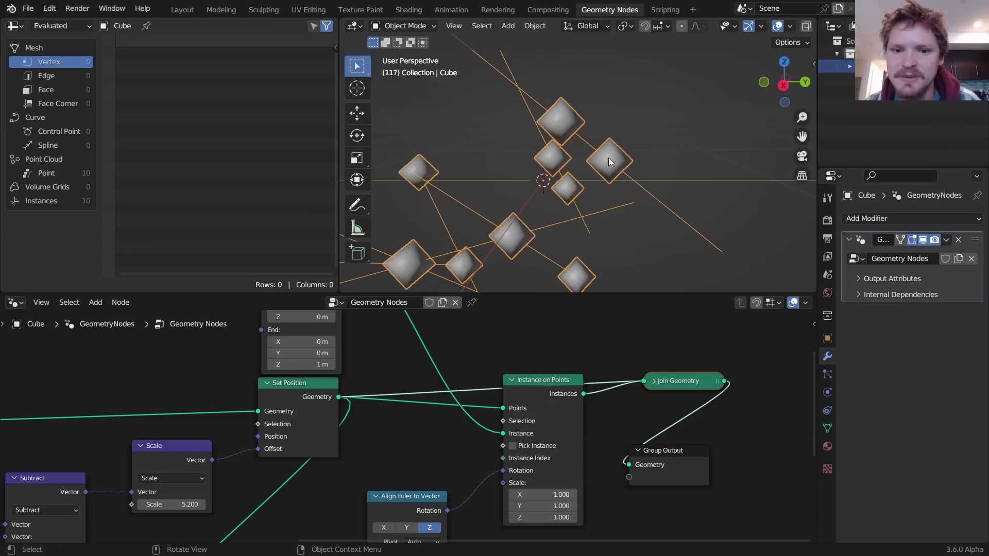
left_click_drag(608, 158, 570, 130)
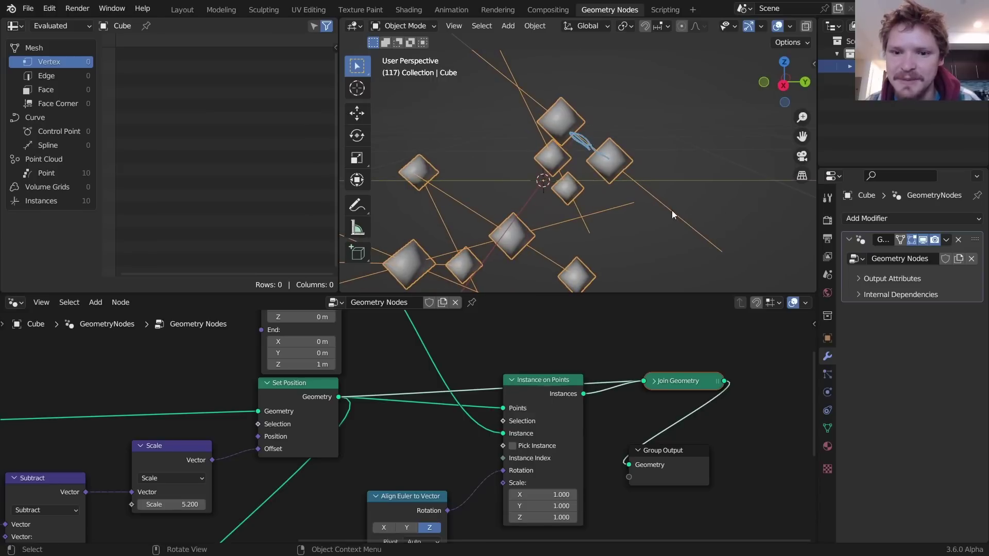
middle_click_drag(529, 481, 474, 415)
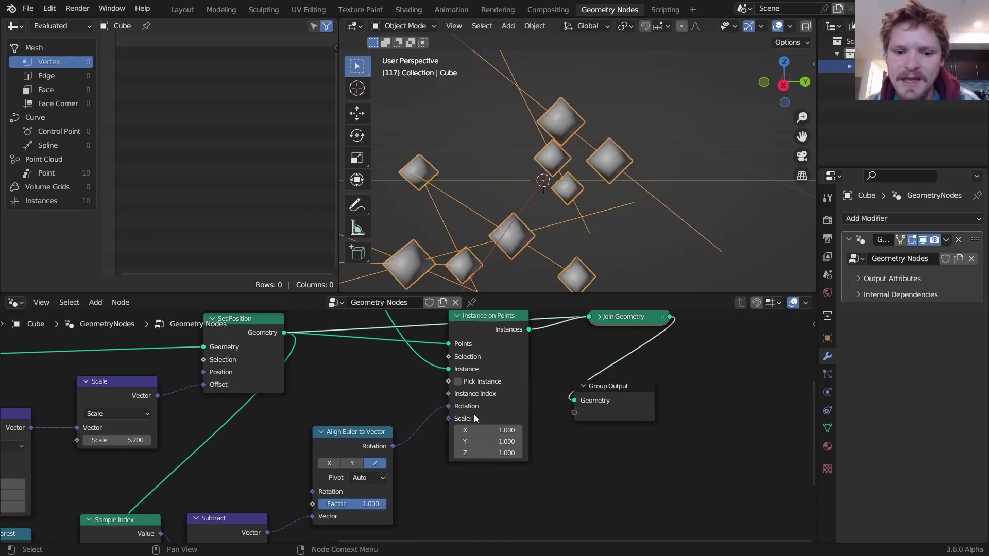
Duplicate the Subtract node after Sample Index, feed it the original Subtract's vector output, and change its operation to Length.
scroll(417, 441, "down", 5)
middle_click_drag(358, 465, 450, 370)
scroll(394, 401, "up", 6)
key("shift+d")
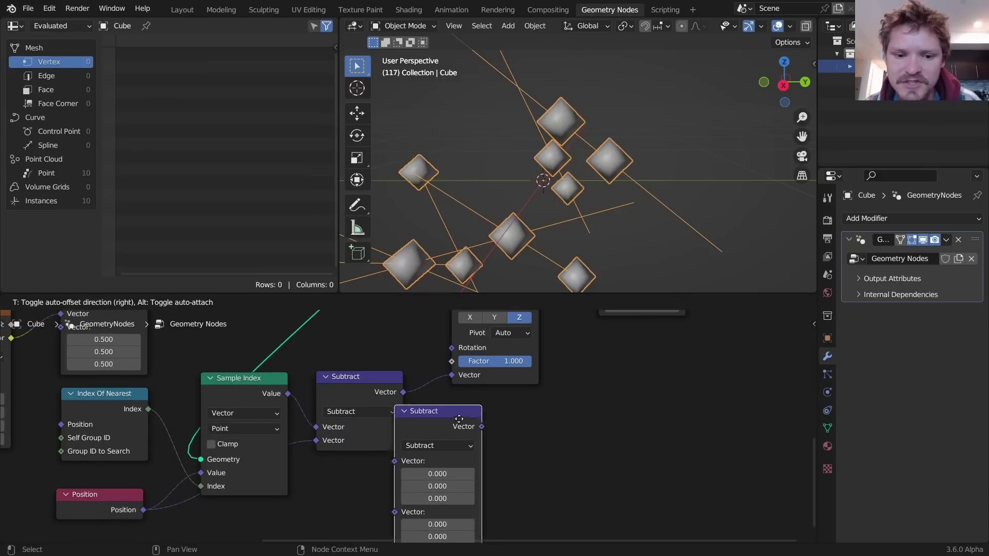
left_click(396, 419)
middle_click_drag(395, 419, 420, 386)
left_click(485, 416)
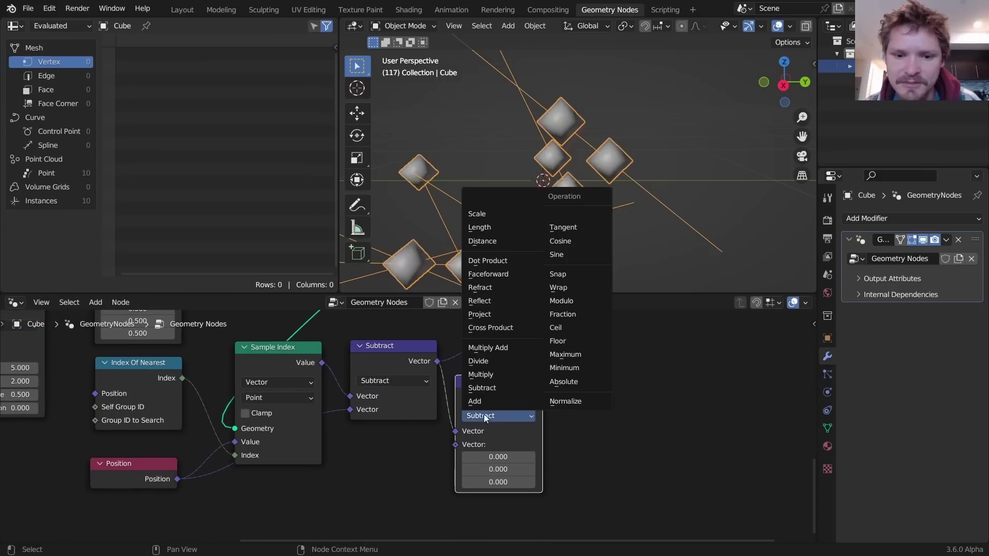
left_click(484, 227)
Link the Length node's value to the Scale of Instance on Points, leaving Align Euler to Vector linked to Rotation.
middle_click_drag(538, 404, 448, 496)
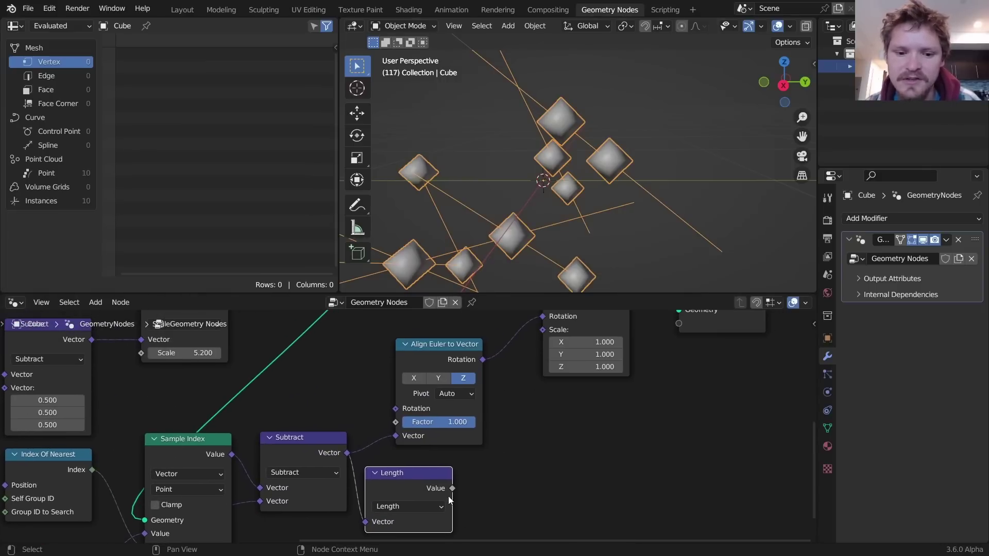
left_click_drag(497, 426, 545, 336)
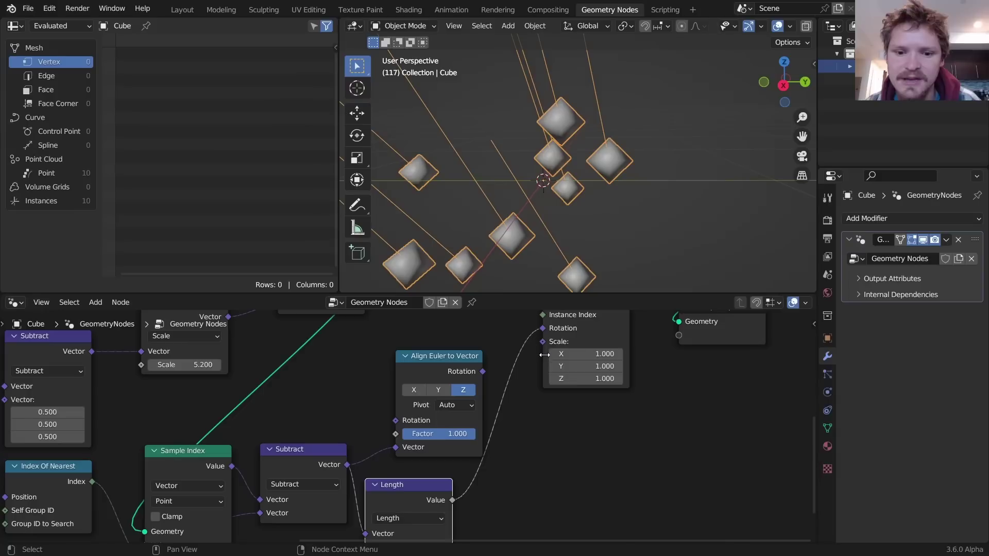
key("ctrl+z")
left_click_drag(454, 500, 543, 342)
Play the animation and examine from several angles how the scaled lines span the gaps between neighbouring points.
mouse_move(586, 153)
middle_mouse_down()
mouse_move(597, 156)
mouse_move(537, 143)
mouse_move(595, 141)
middle_mouse_up()
key("d")
mouse_move(602, 156)
left_mouse_down()
mouse_move(576, 137)
mouse_move(575, 146)
left_mouse_up()
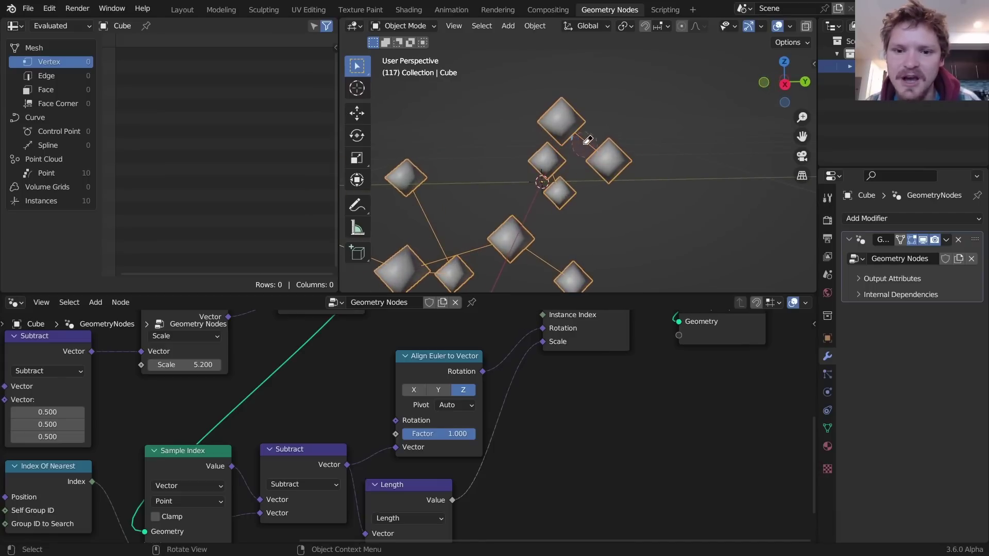
key("space")
middle_click_drag(585, 160, 681, 184)
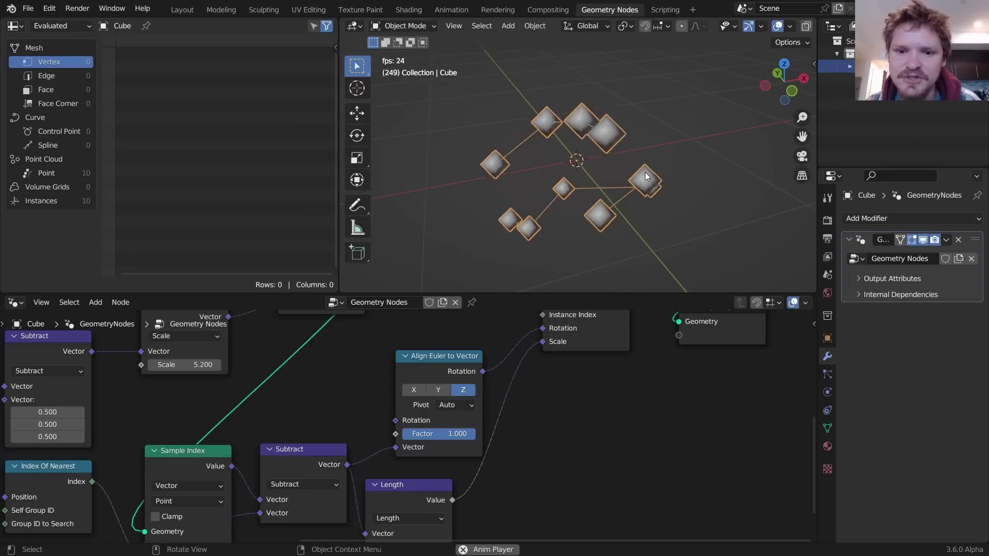
middle_click_drag(580, 160, 639, 145)
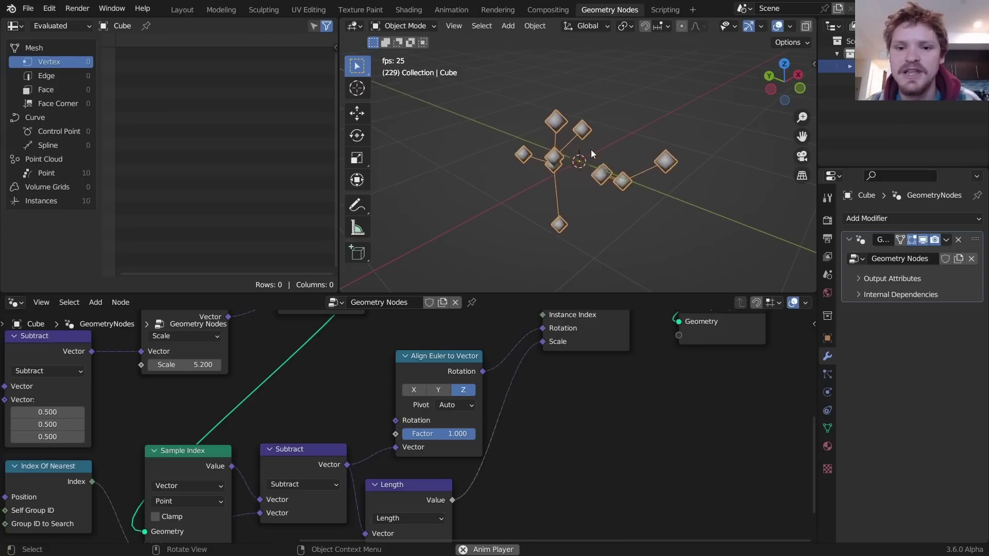
Take the Blender window out of full screen and bring up the recording program.
key("q")
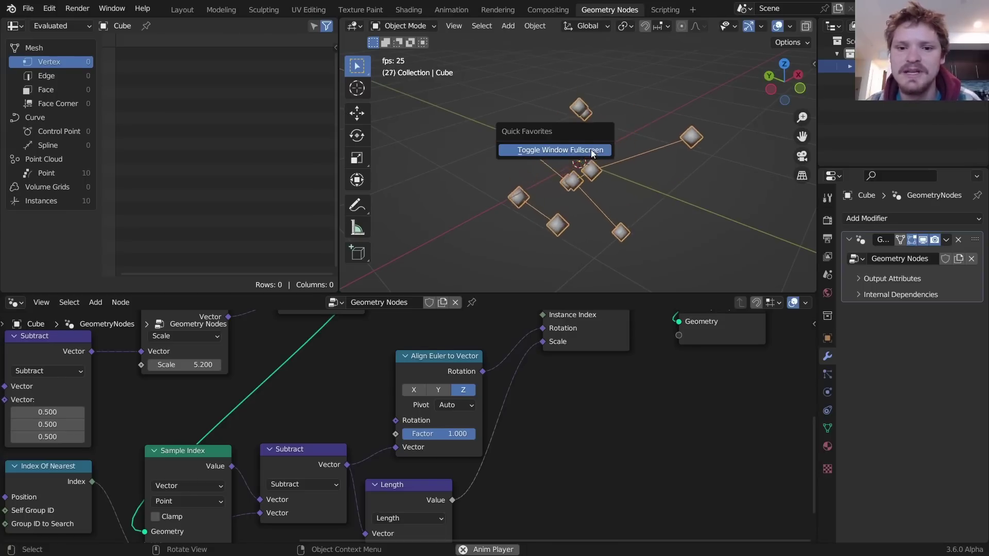
left_click(591, 149)
left_click(360, 548)
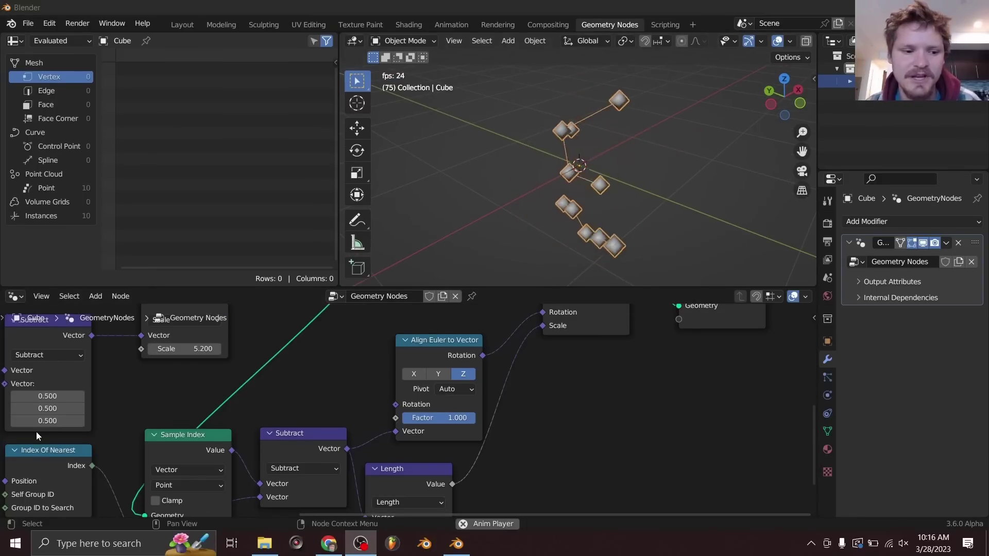